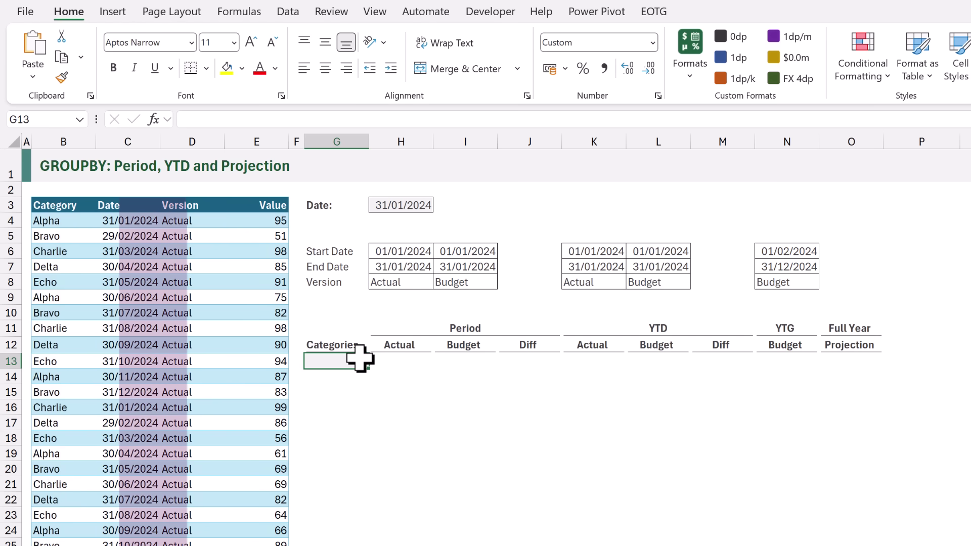
Enter 29/02/2024 as the report date in H3
scroll(360, 358, down, 17)
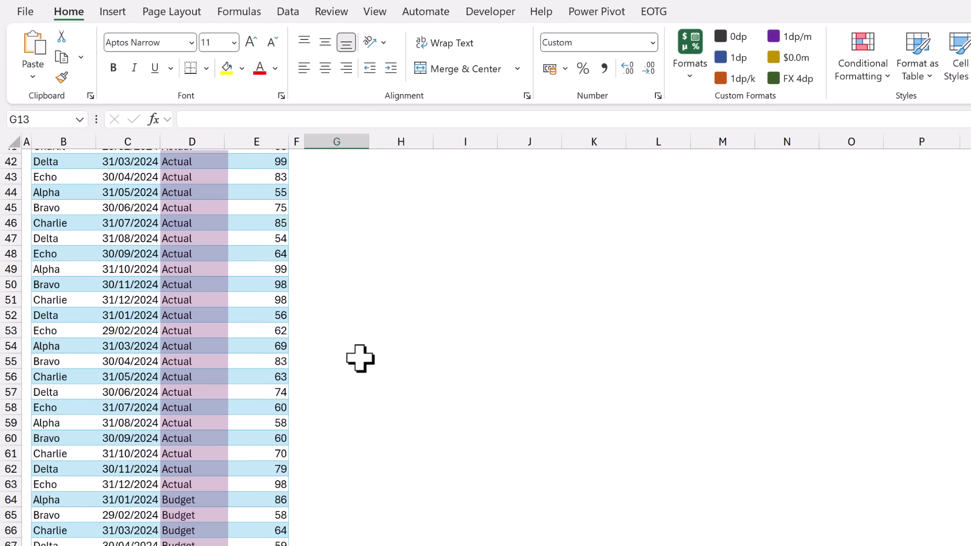
scroll(360, 358, up, 18)
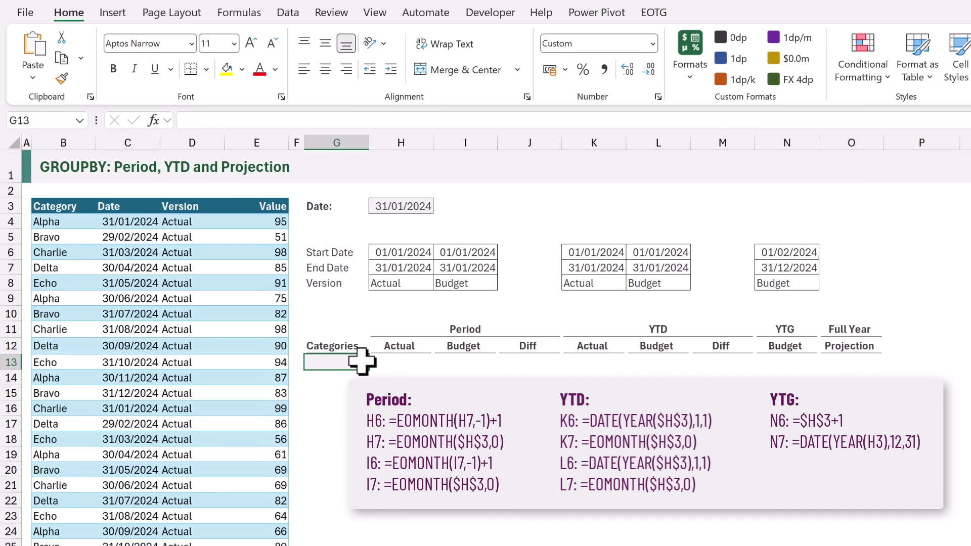
click(399, 208)
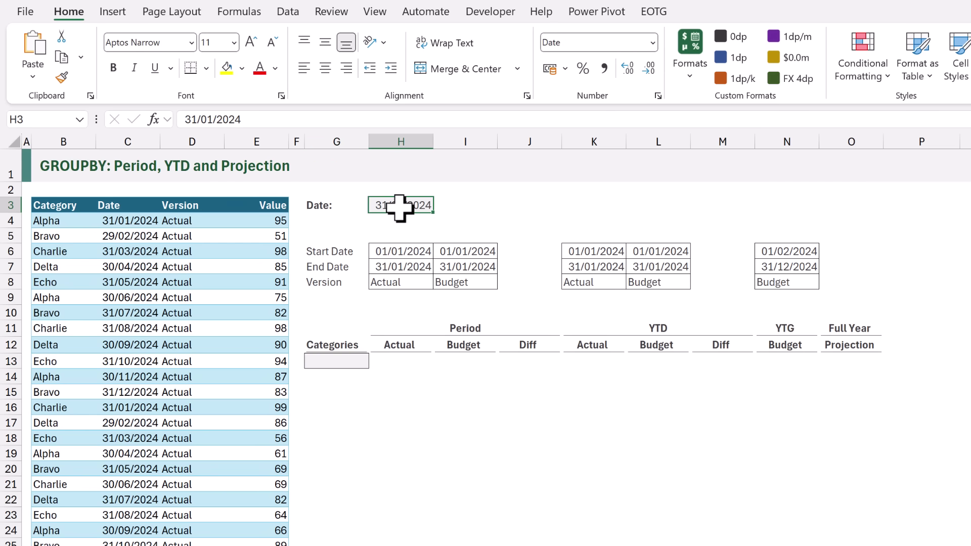
text(29/)
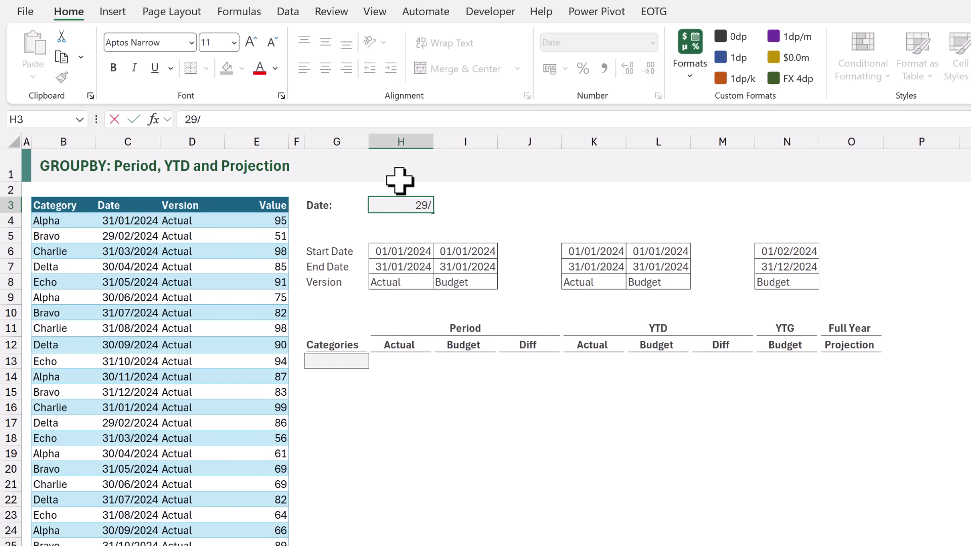
text(02/2024)
key(ctrl+Return)
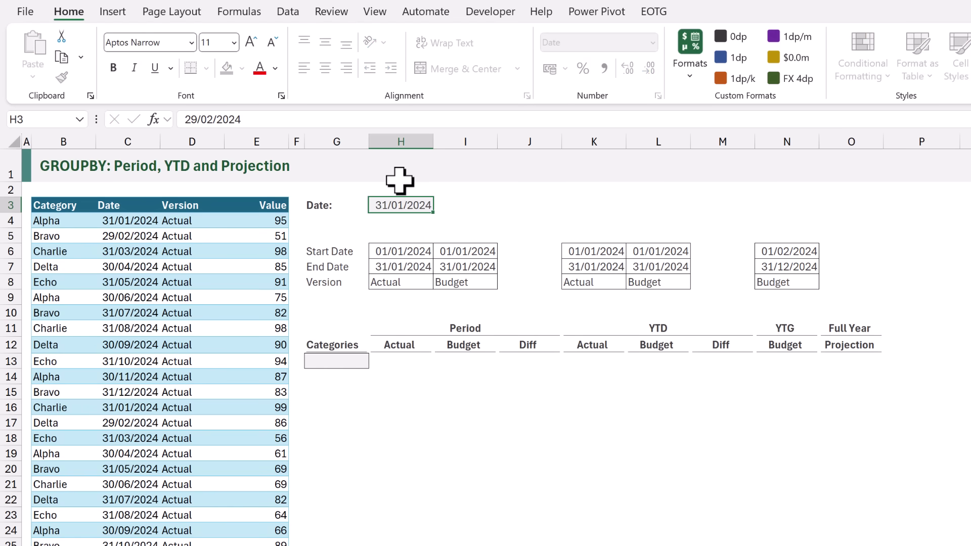
Change the report date to 31/03/2024 and open formatting for the Period heading H11:J11
text(31/)
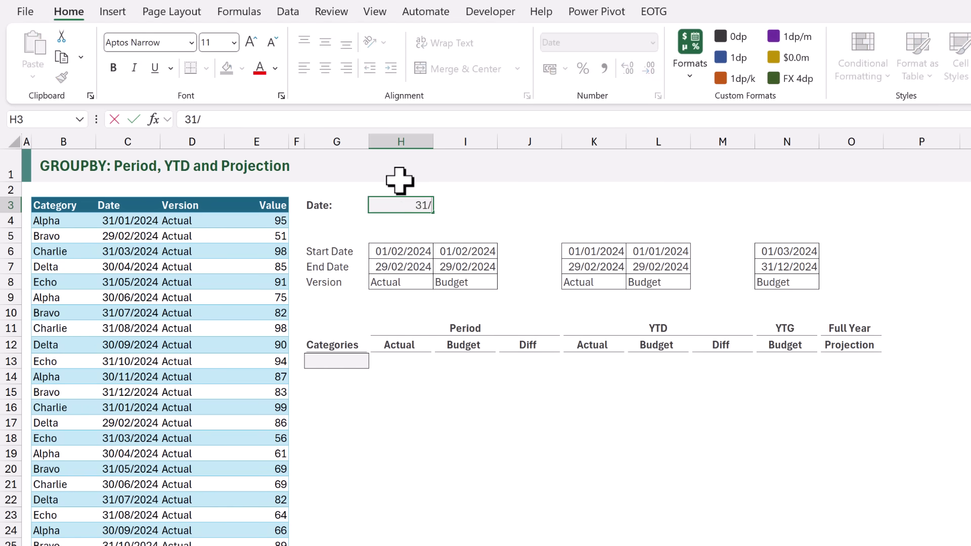
text(03/2024)
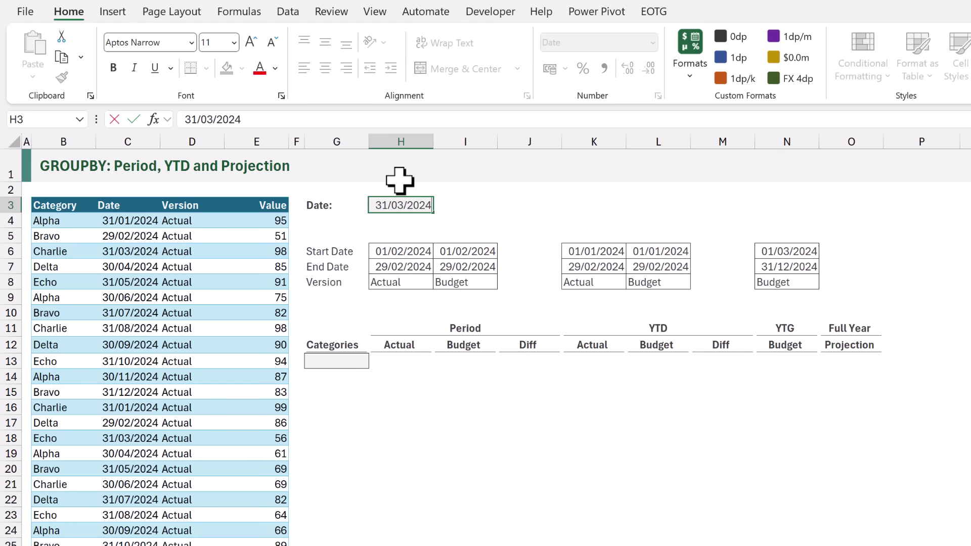
key(ctrl+Return)
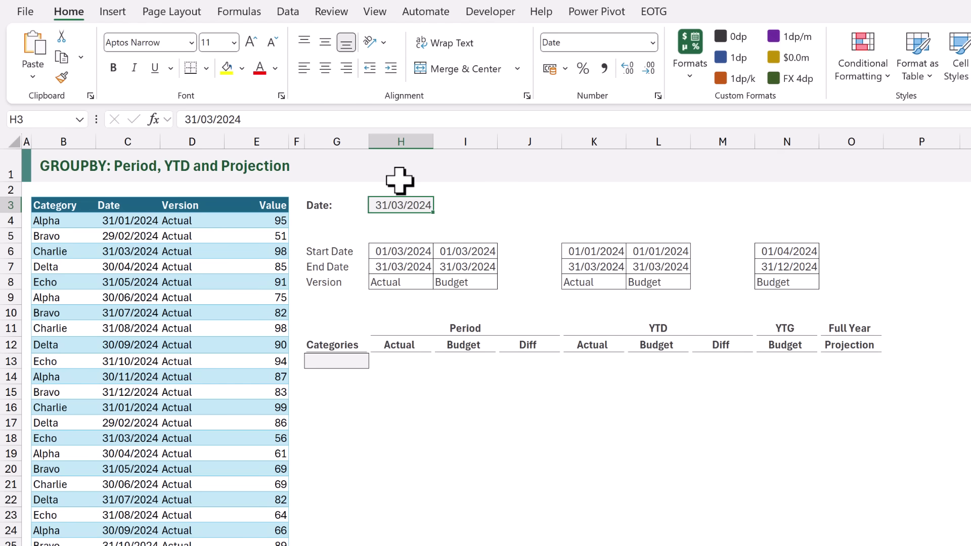
drag(401, 329, 537, 329)
key(ctrl+1)
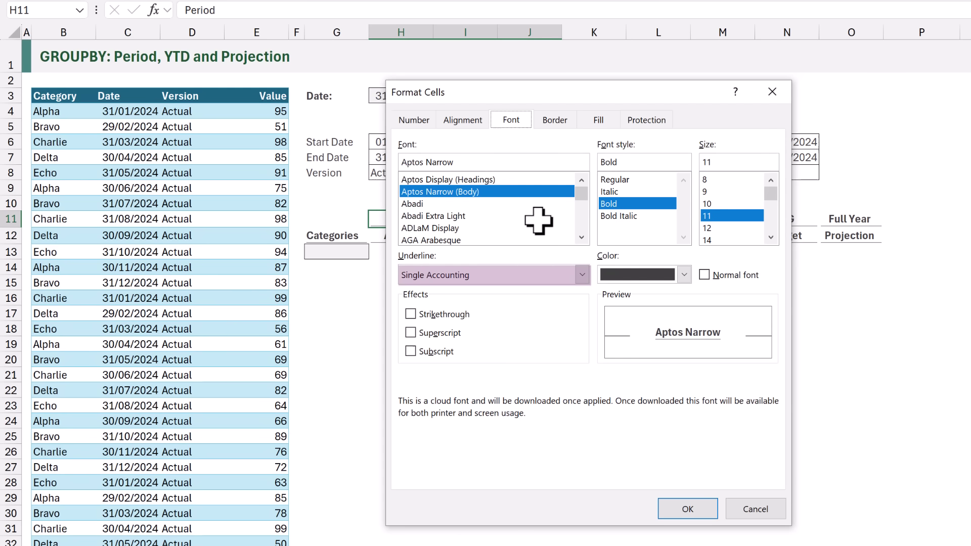
Keep the Period heading centred across H11:J11 with Center Across Selection, then select G13
click(465, 127)
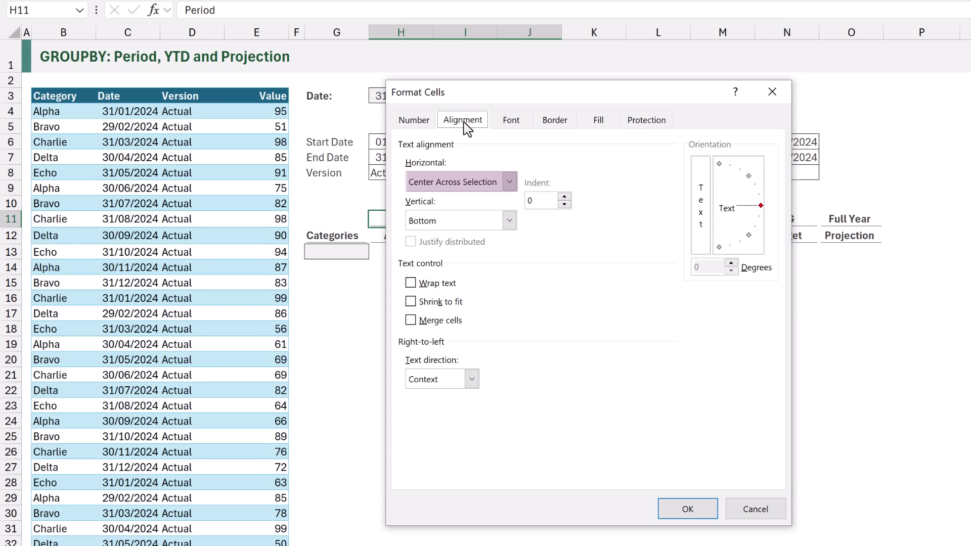
click(697, 508)
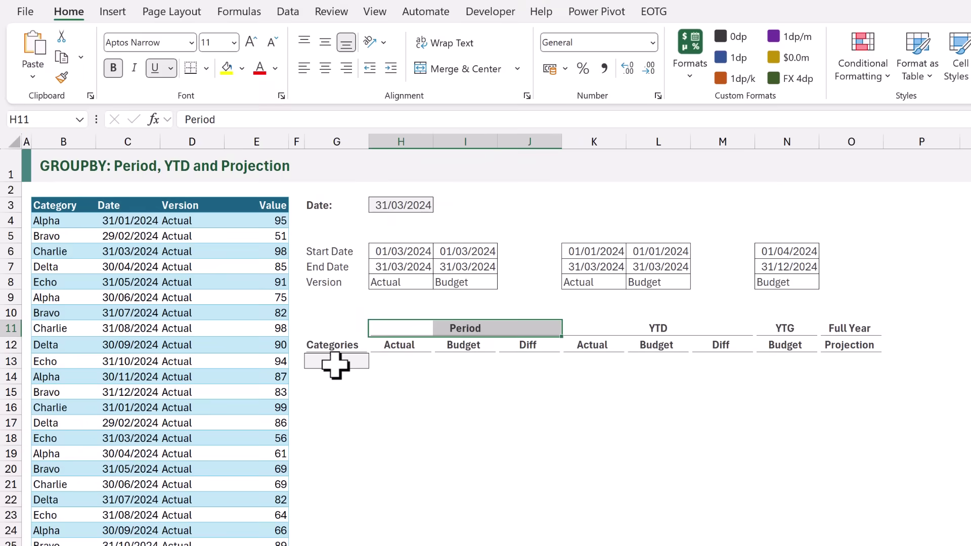
click(336, 337)
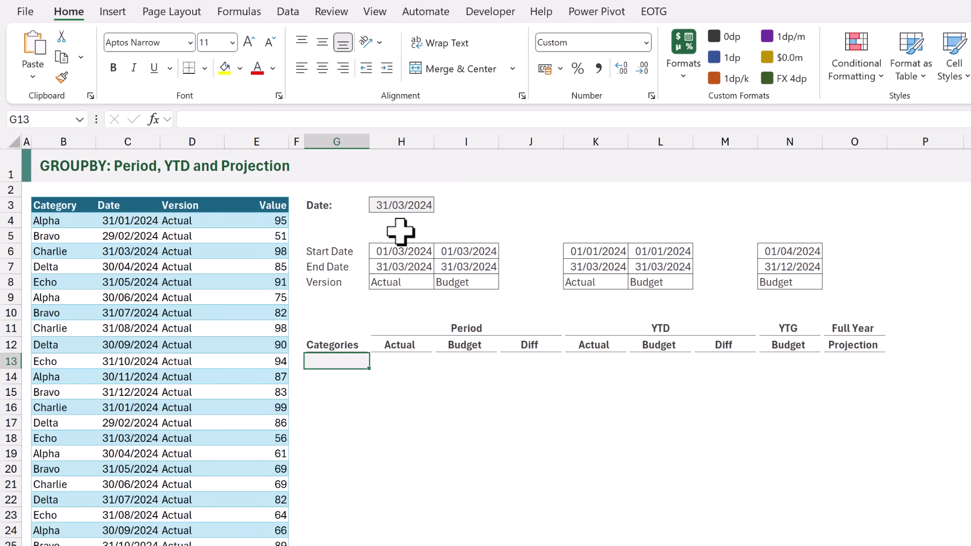
Start the G13 formula with the end-date test (Data[Date]<=H7:N7)
text(=()
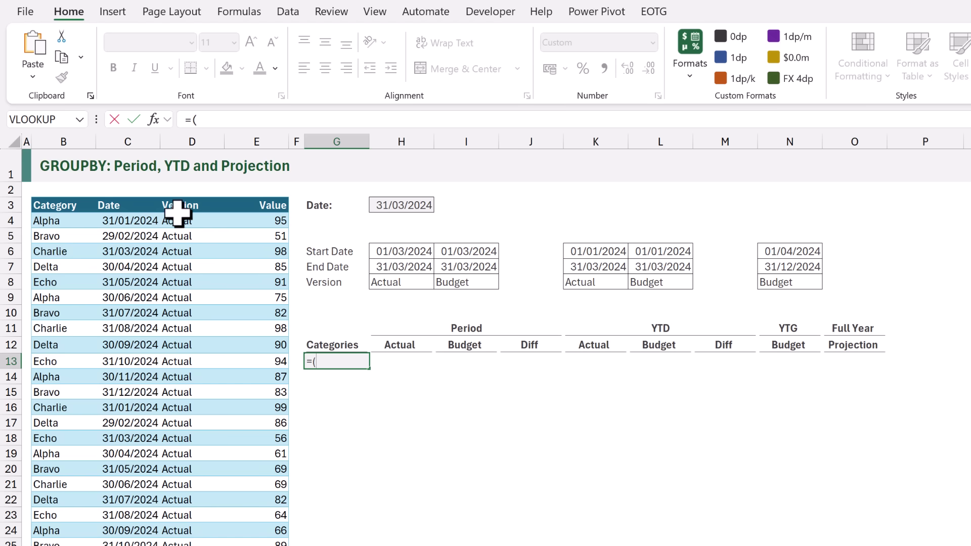
click(130, 201)
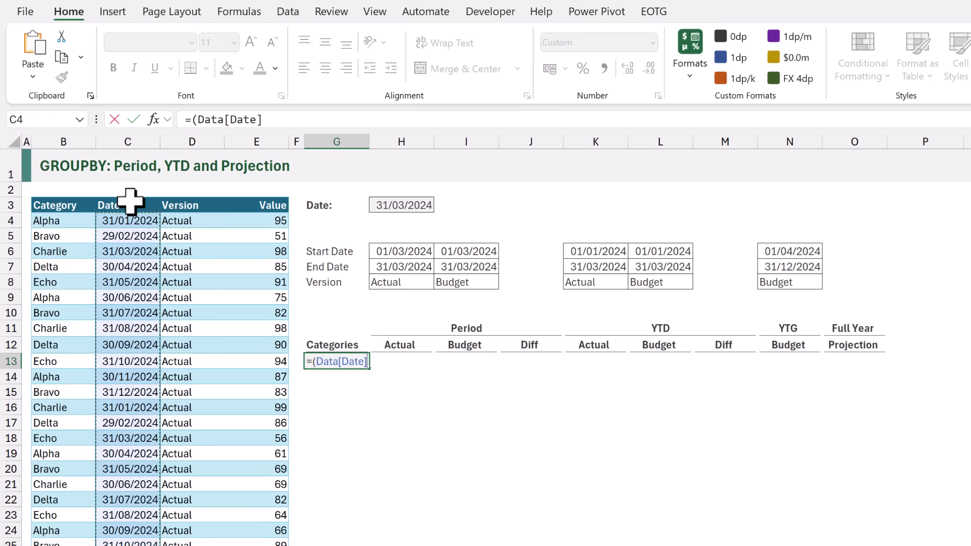
text(<)
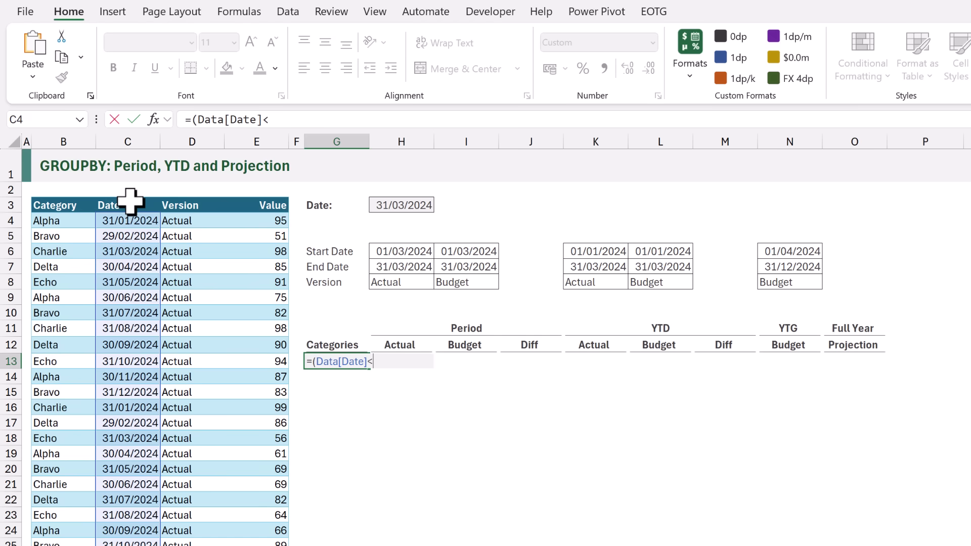
text(=)
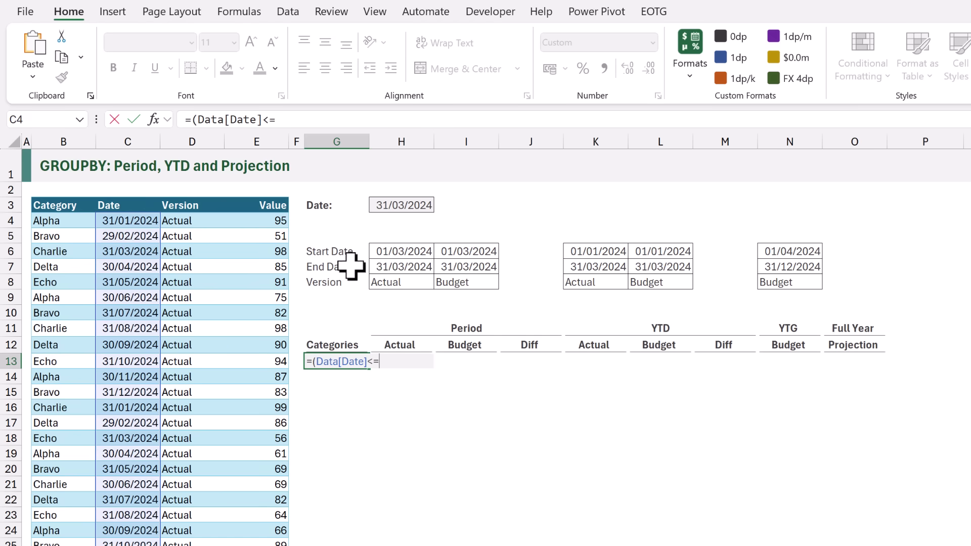
drag(395, 267, 777, 271)
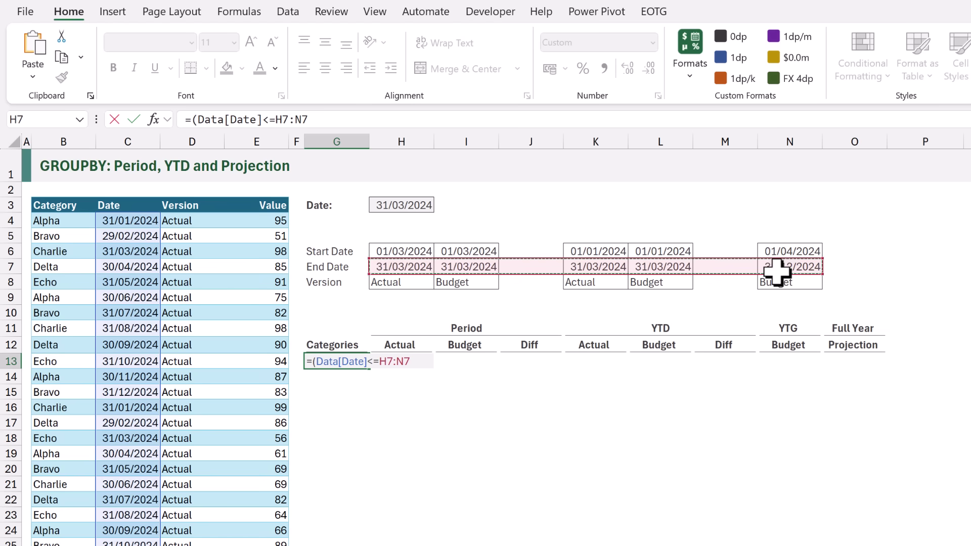
text())
Multiply by the start-date test (Data[Date]>=H6:N6) and open another multiplied term
text(*()
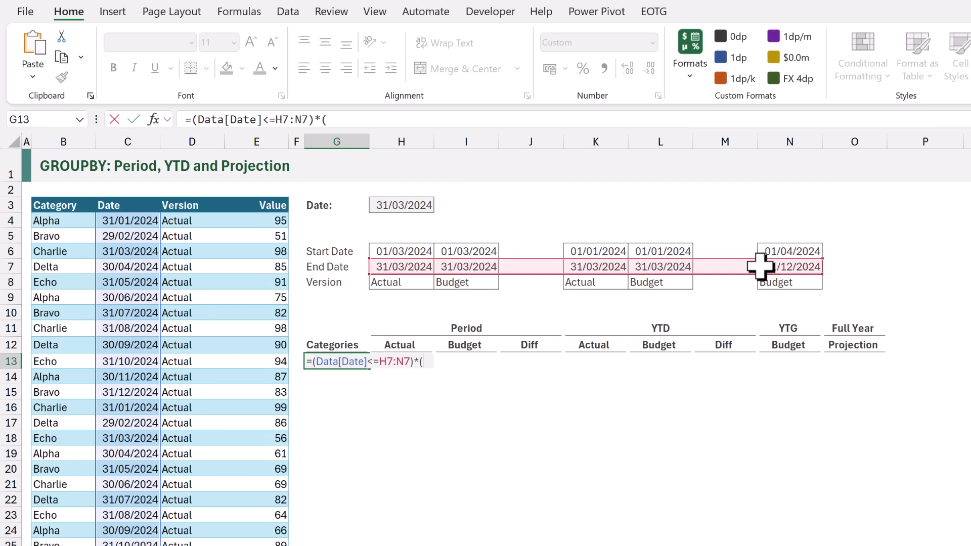
click(138, 190)
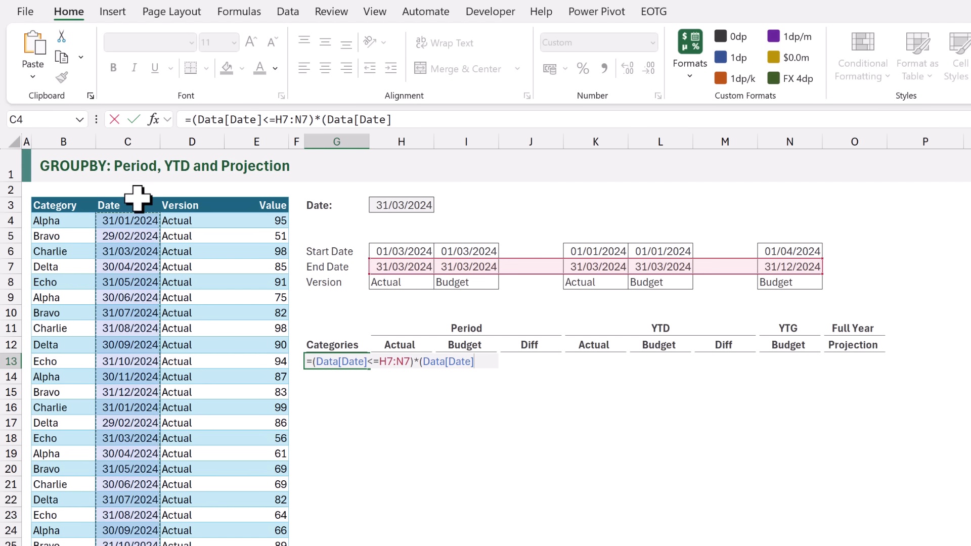
text(>=)
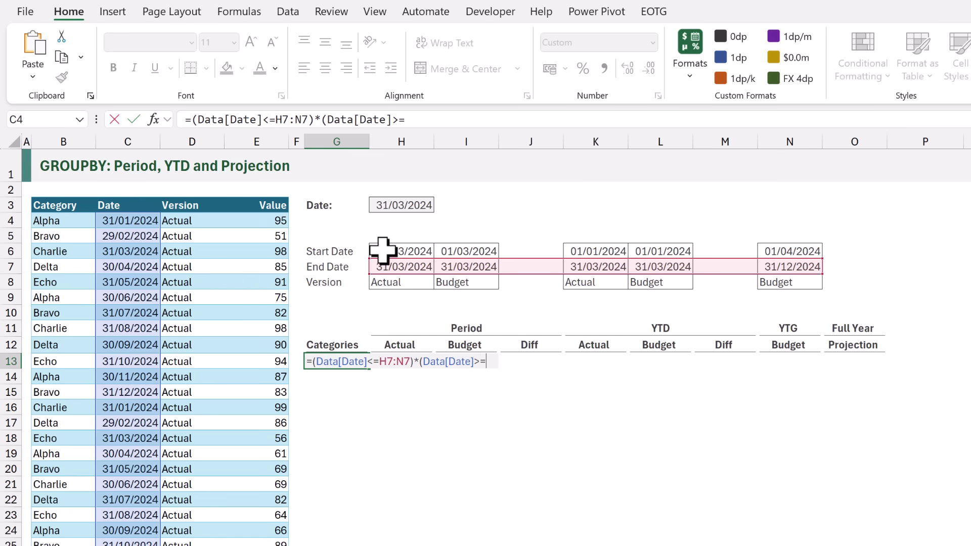
drag(385, 250, 773, 255)
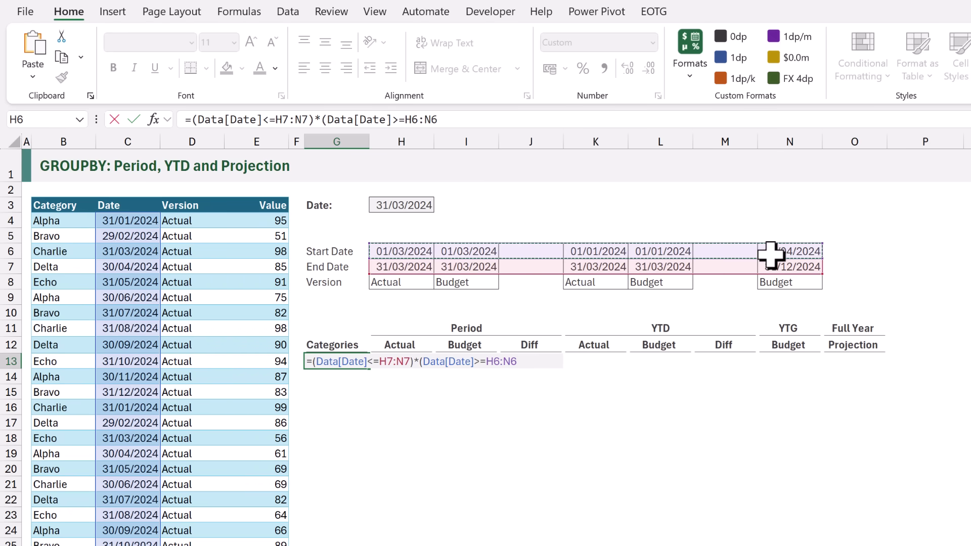
text())
text(*()
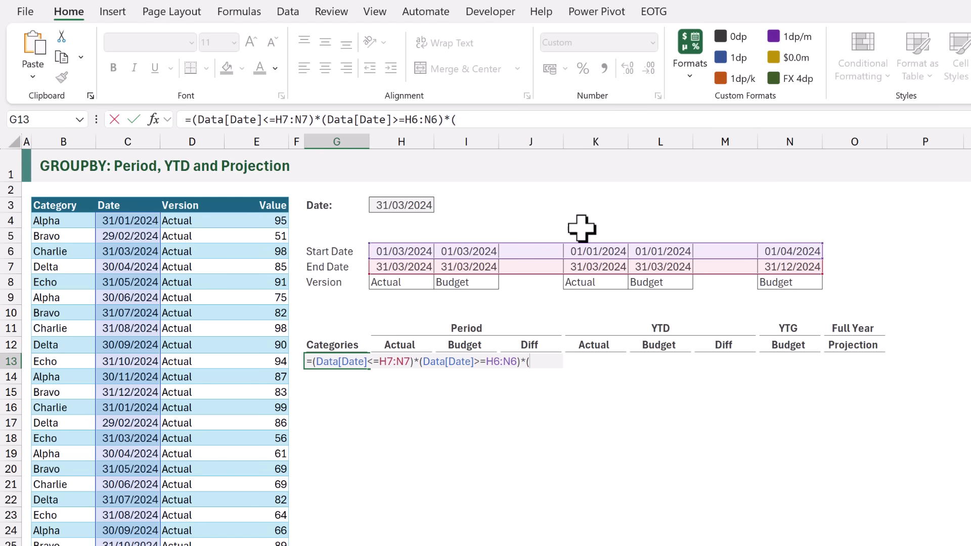
Add the version match Data[Version]=H8:N8 and multiply the conditions by Data[Value]
click(181, 184)
text(=)
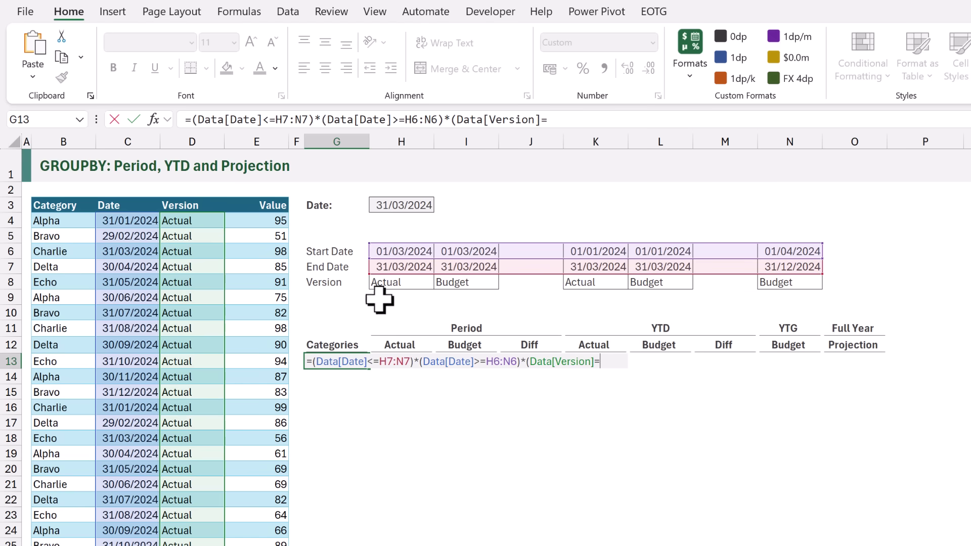
click(396, 286)
drag(396, 286, 773, 283)
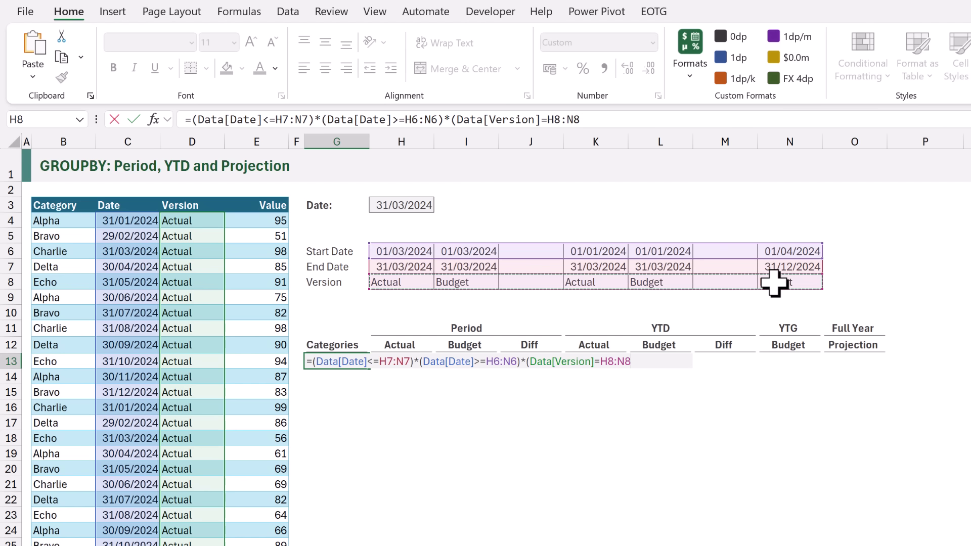
text())
text(*)
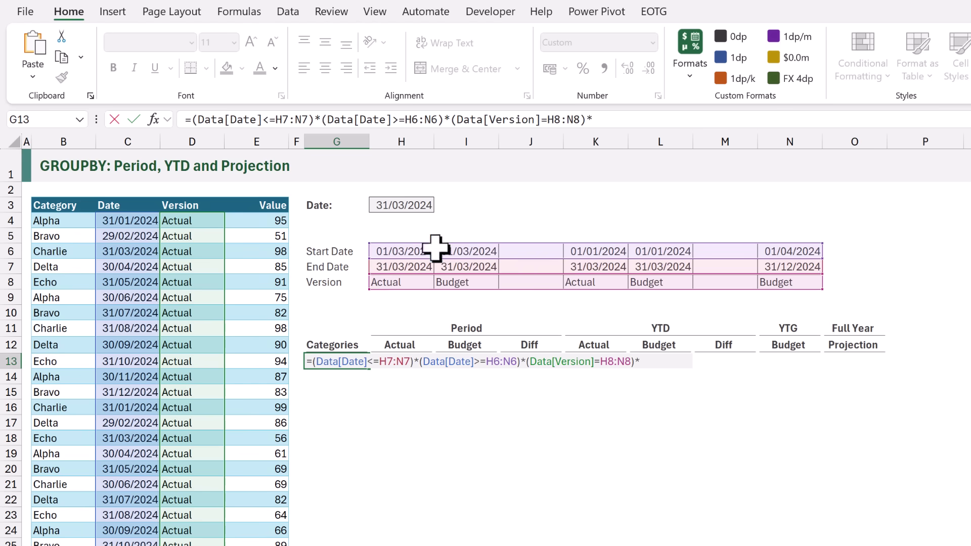
click(266, 189)
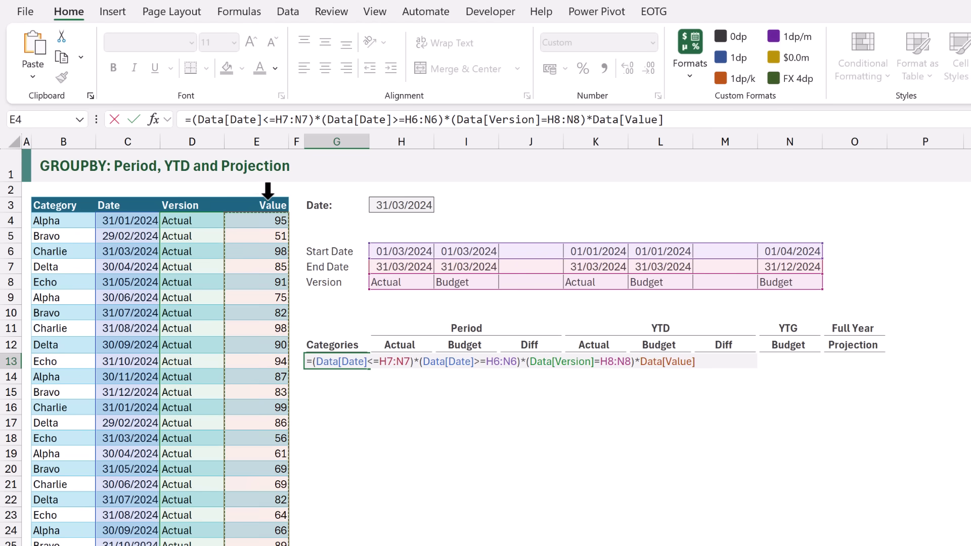
Commit the G13 formula so the masked values spill across G13:N25
key(Return)
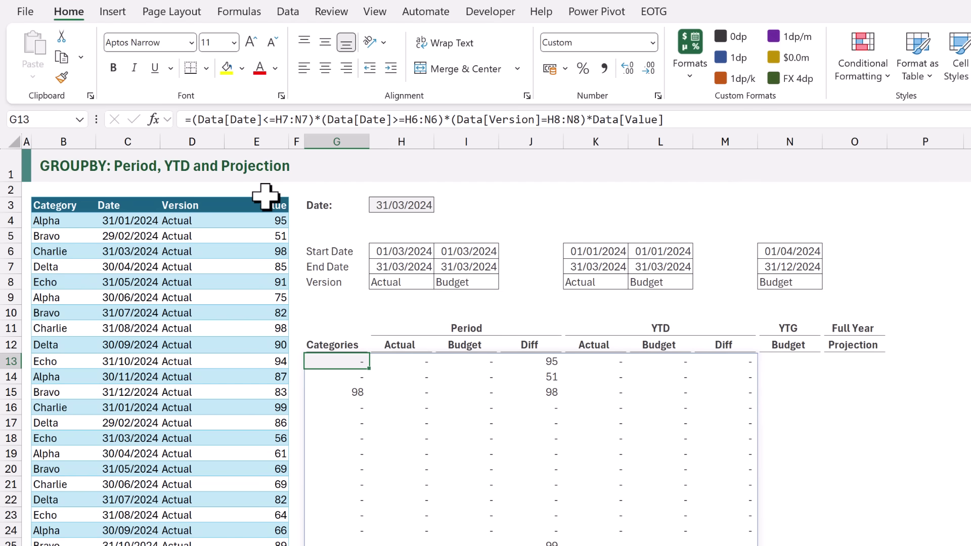
Wrap the G13 calculation in LET, naming it valuesInPeriod
key(F2)
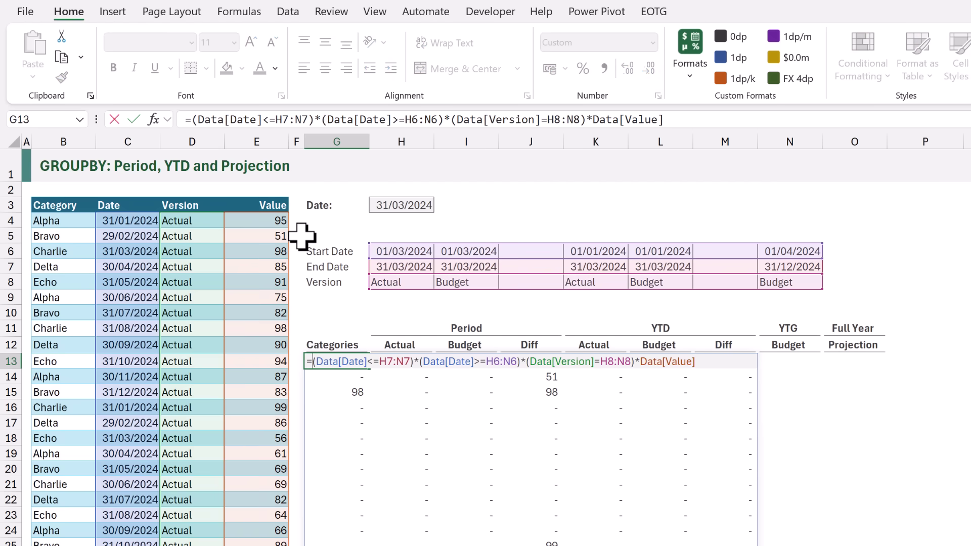
text(LET()
key(alt+Return)
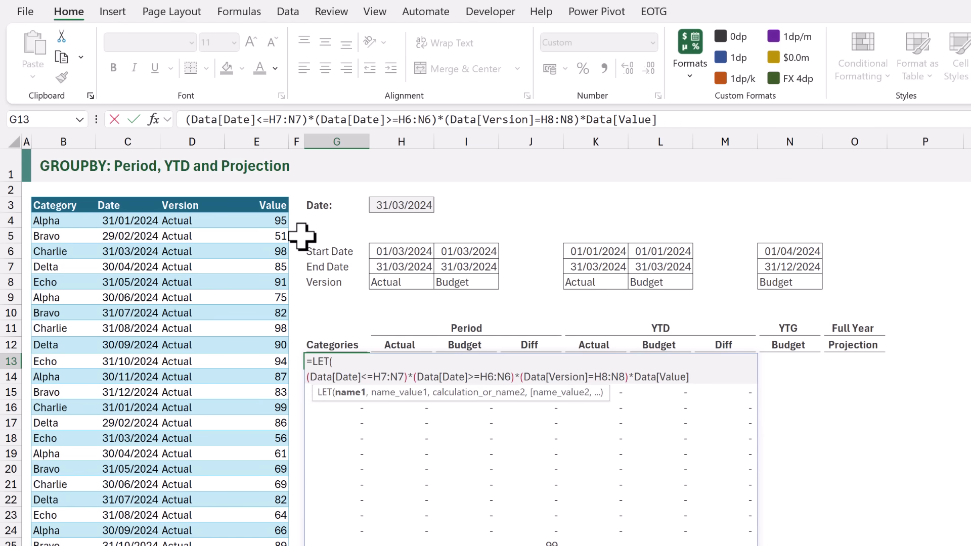
text(valuesIn)
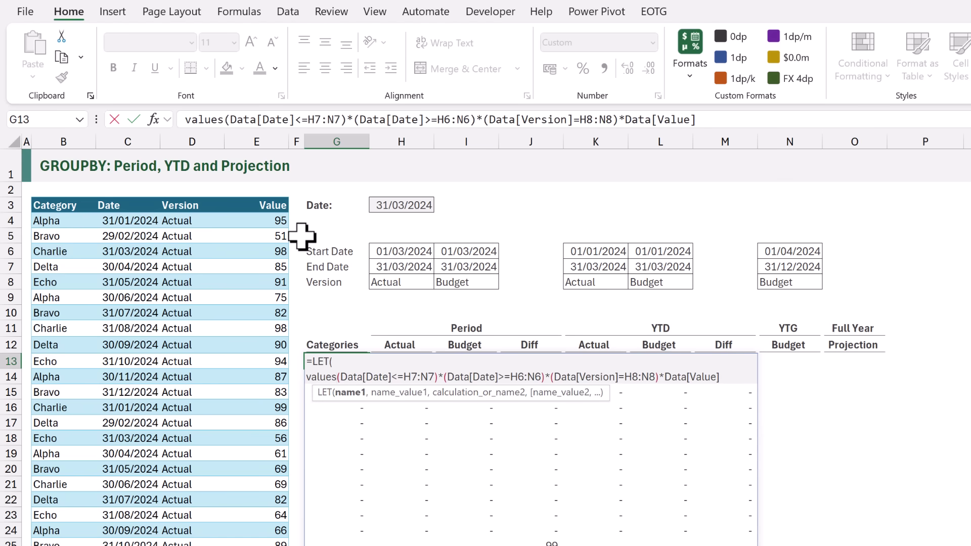
text(Period,)
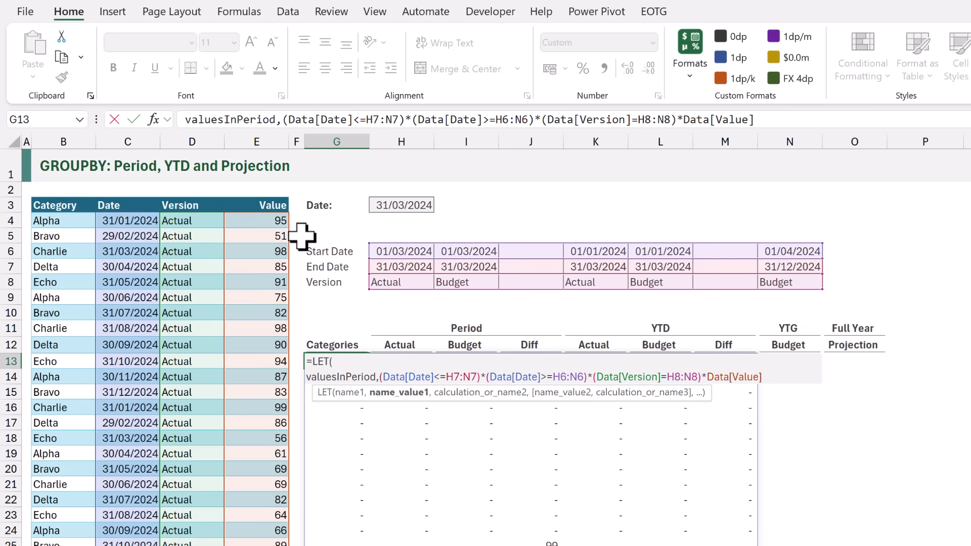
click(769, 377)
Define calc as GROUPBY(Data[Category],valuesInPeriod,SUM) and return calc from the LET
text(,)
key(alt+Return)
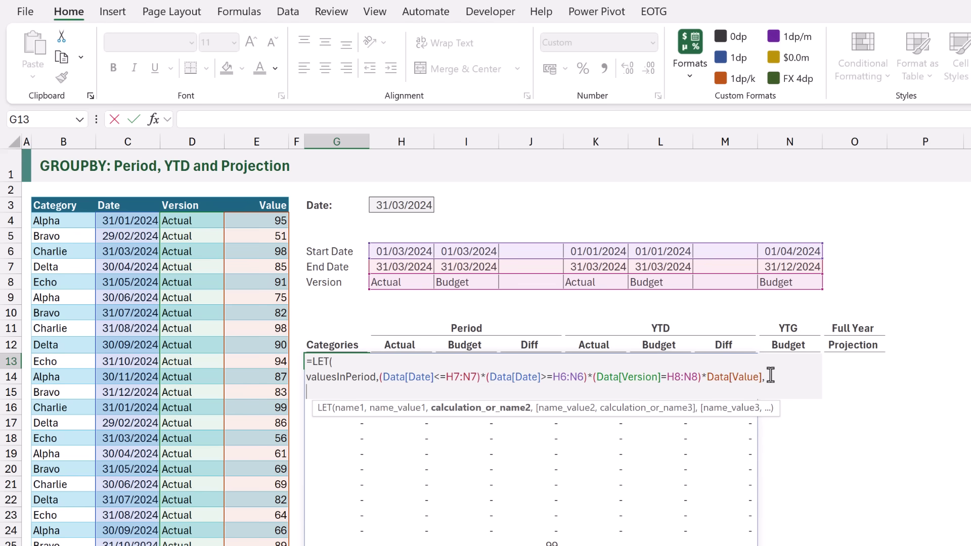
text(calc,GRO)
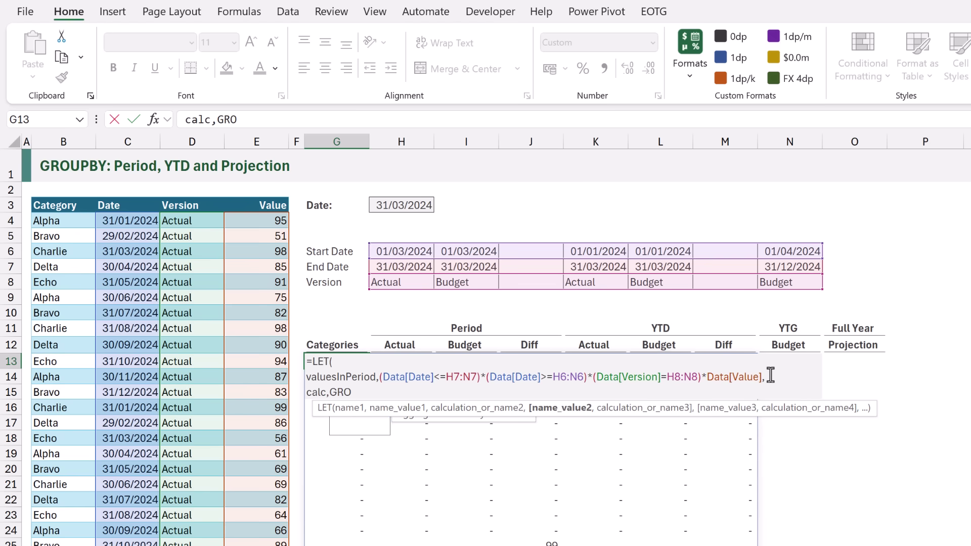
text(UPBY()
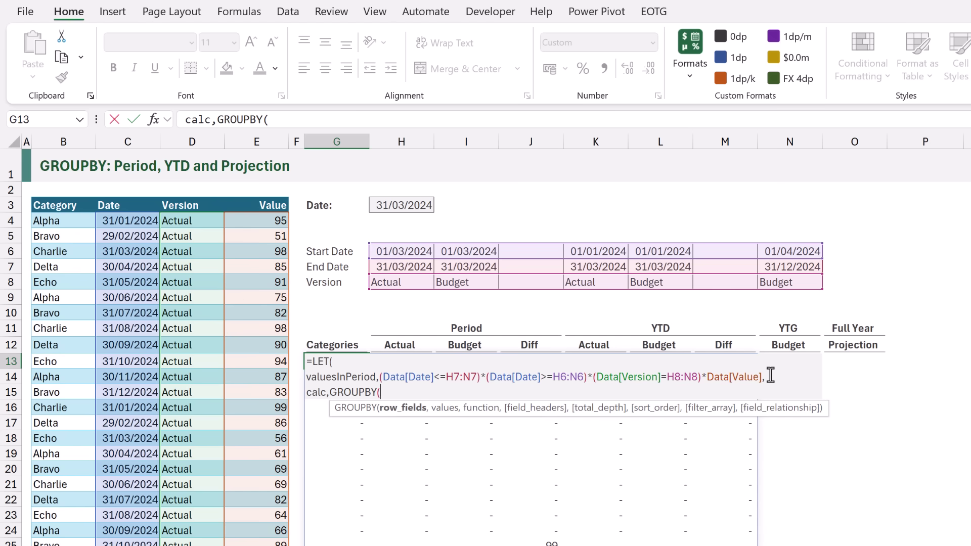
click(67, 191)
text(,)
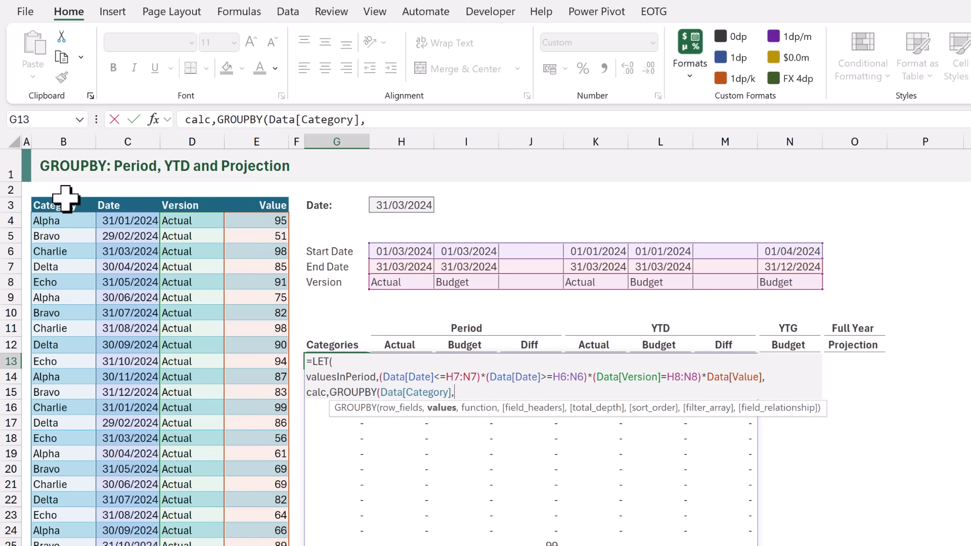
text(valuesInPeriod,)
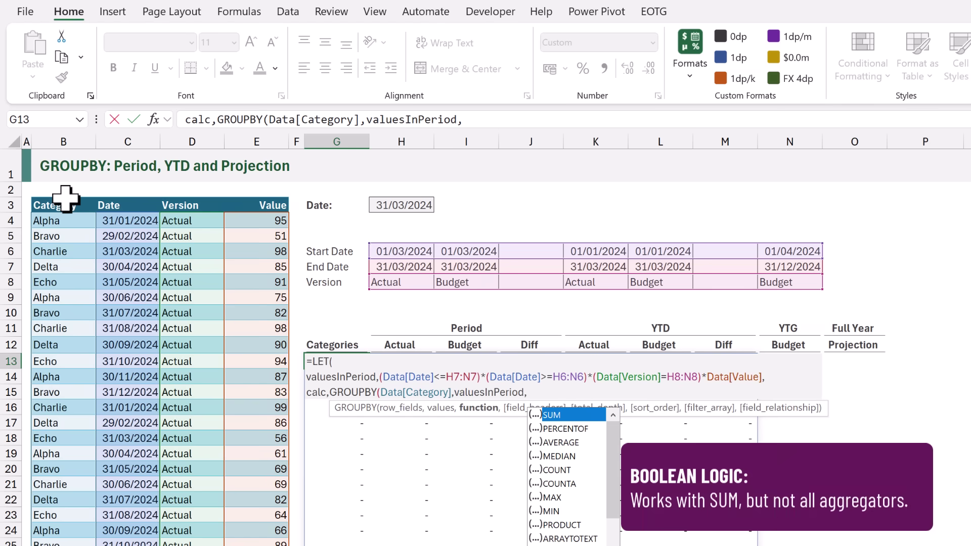
text(SUM)
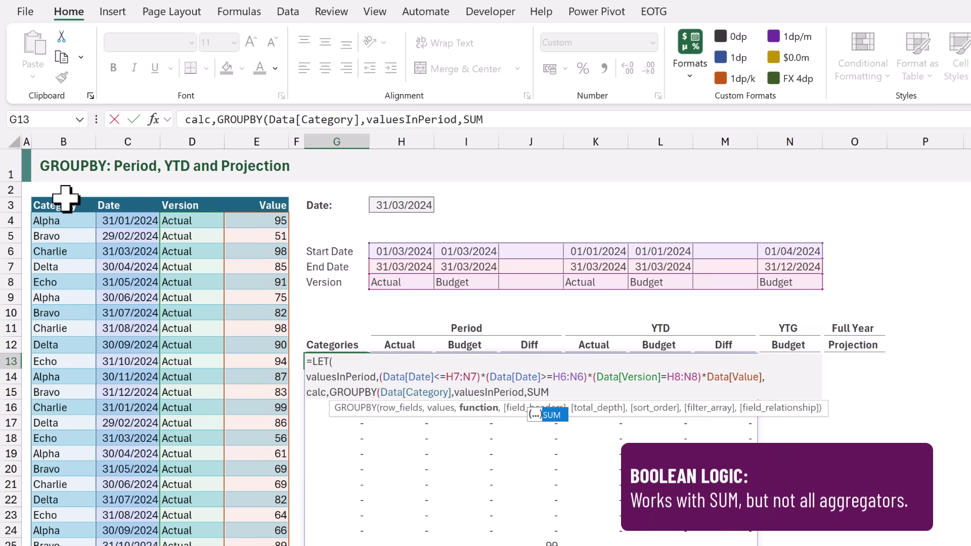
text())
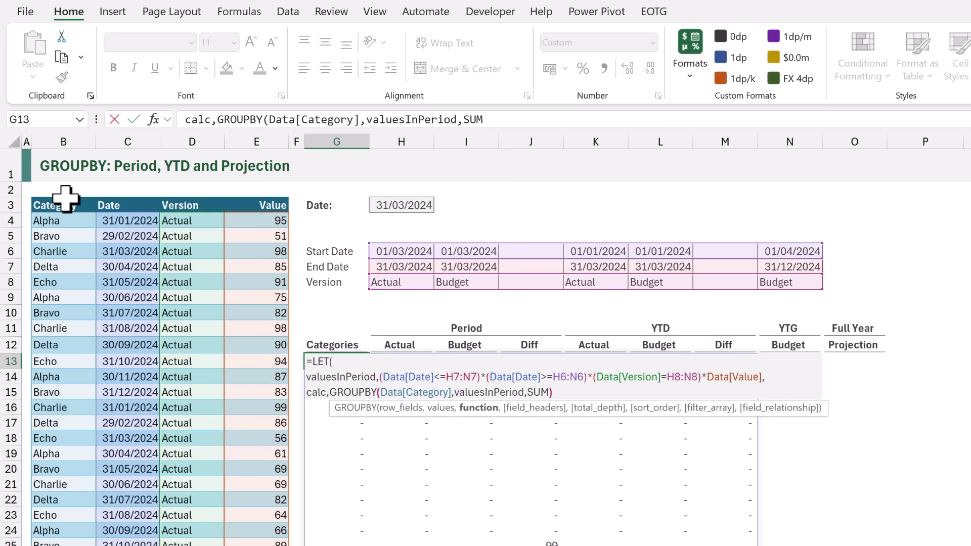
text(,)
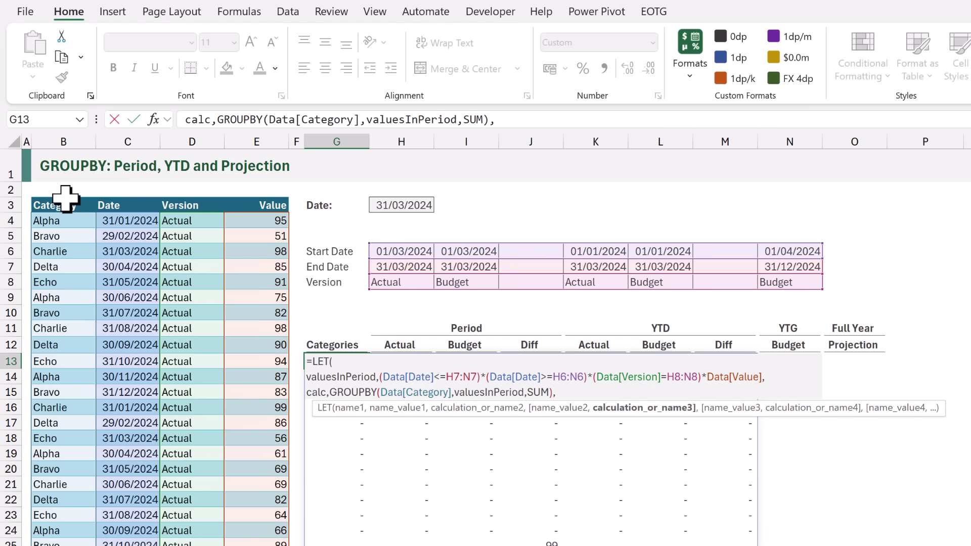
key(alt+Return)
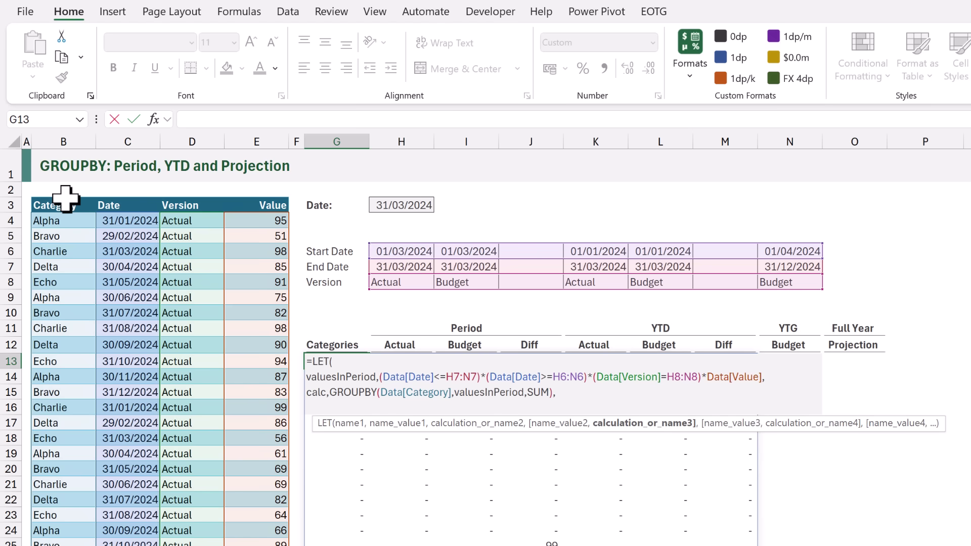
text(calc))
Close and commit the LET formula so Alpha–Echo and a Total spill down the Categories column
key(Return)
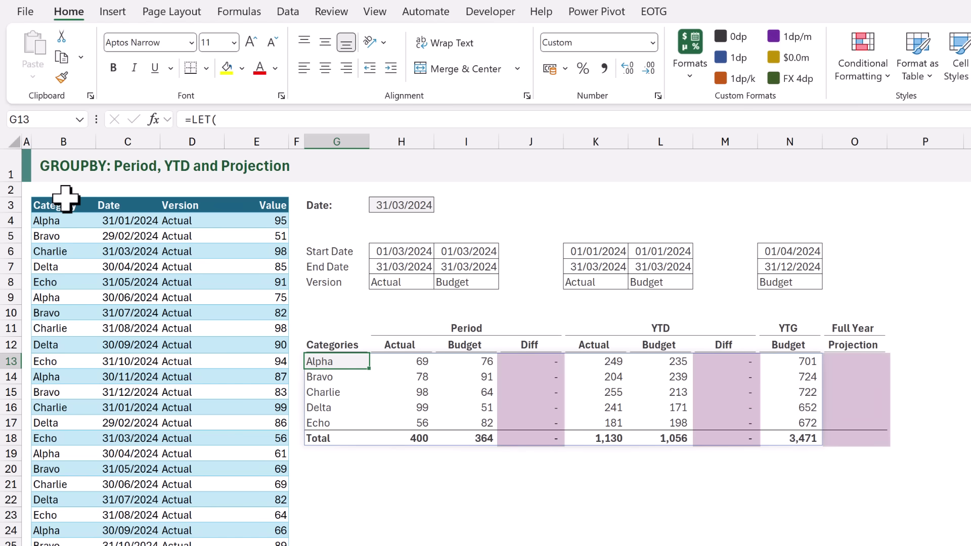
Replace the calc output with result,HSTACK( starting with CHOOSECOLS(calc,1,2,3)
key(F2)
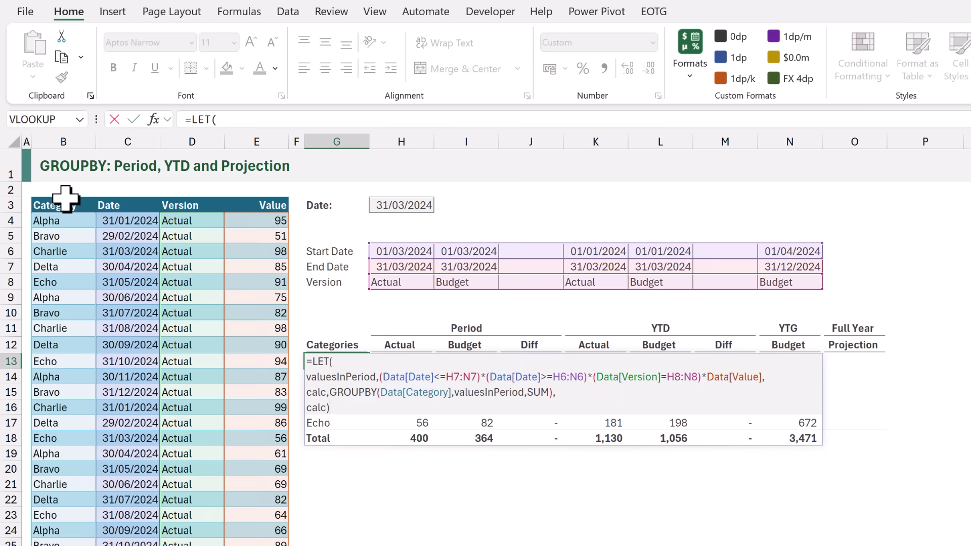
key(BackSpace)
key(BackSpace)
key(BackSpace)
key(BackSpace)
key(BackSpace)
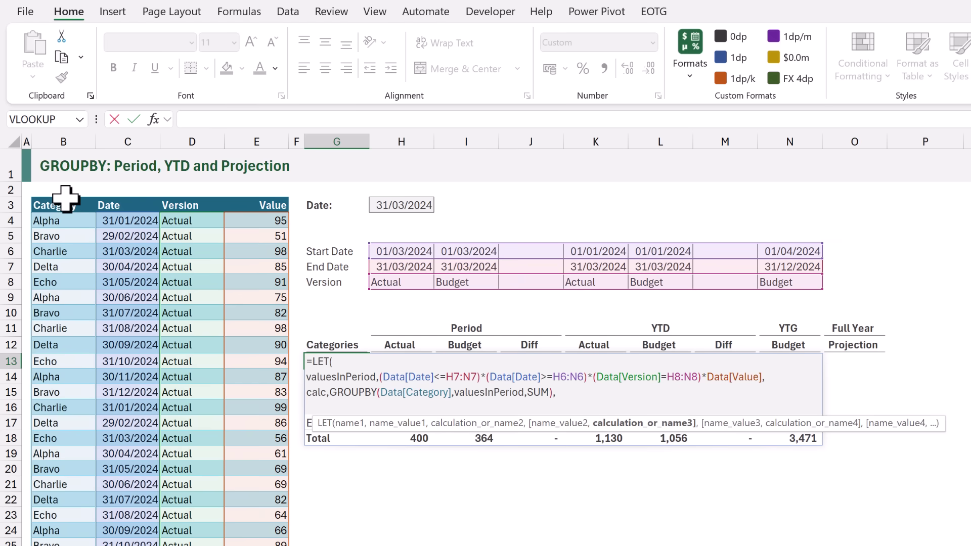
text(result,)
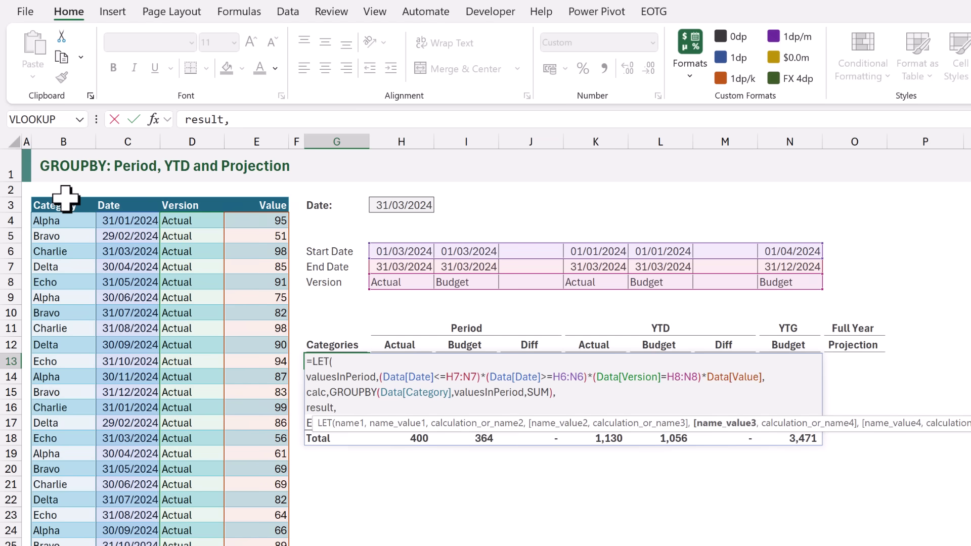
text(HSTACK()
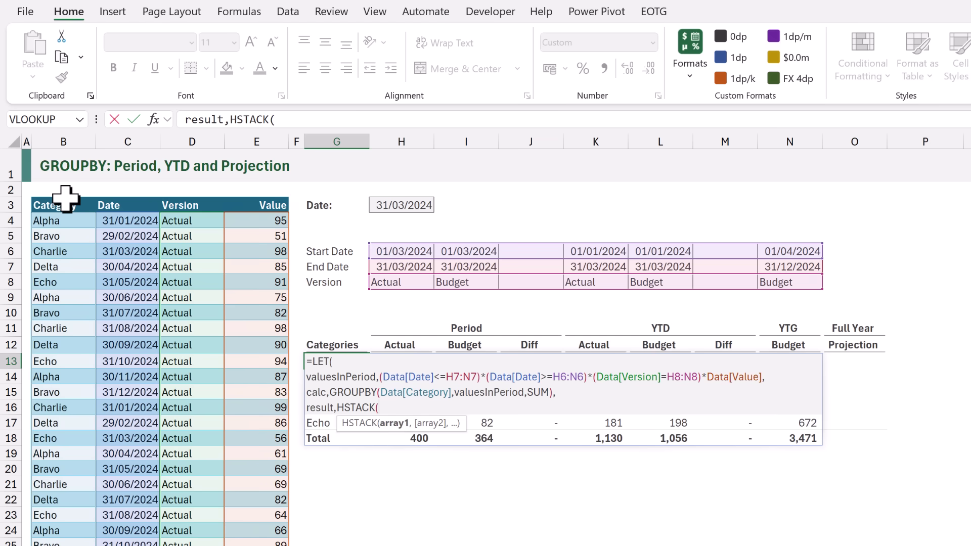
key(alt+Return)
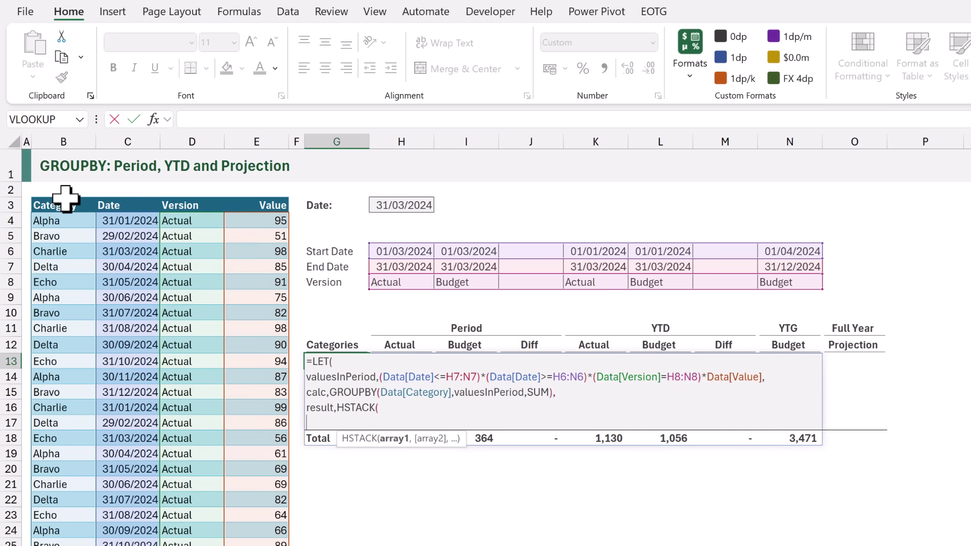
text(CH)
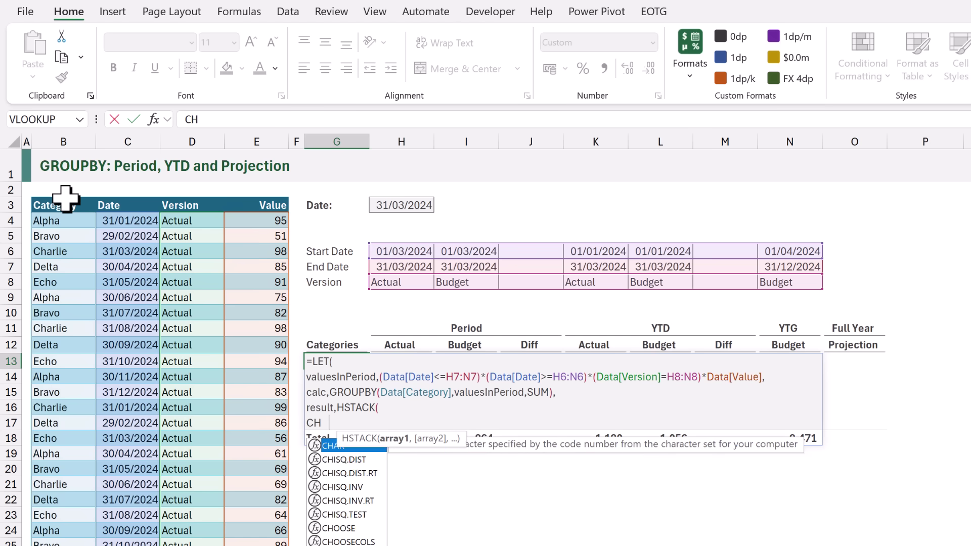
text(OOSECOLS()
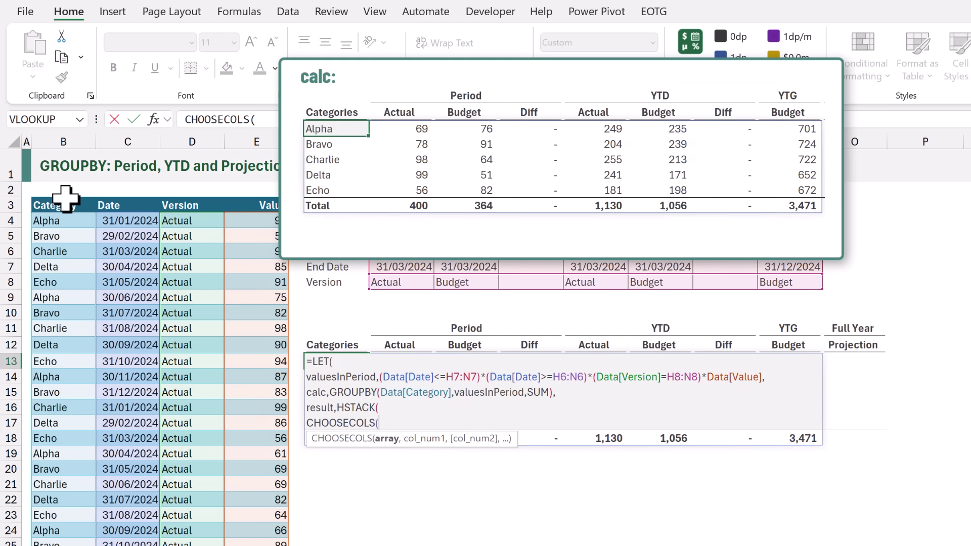
text(calc,)
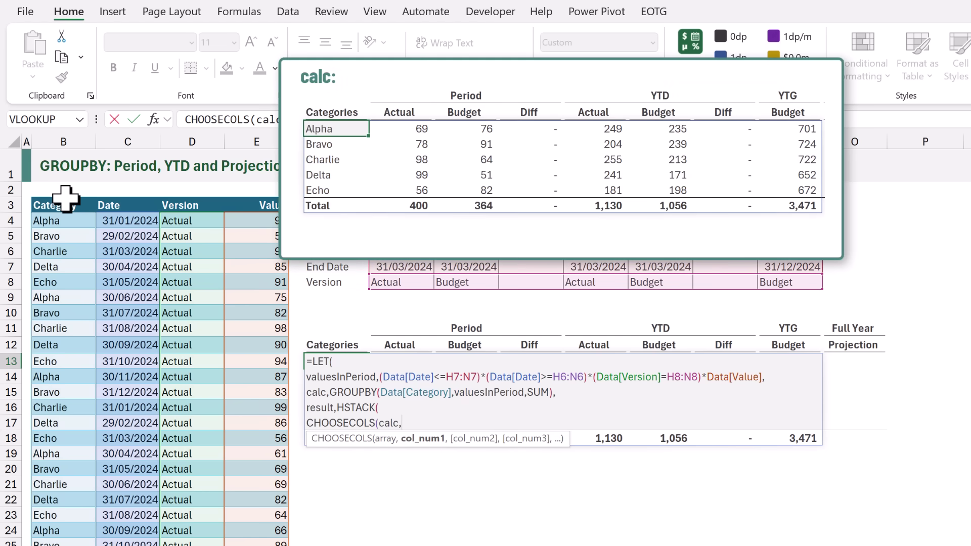
text(1,2)
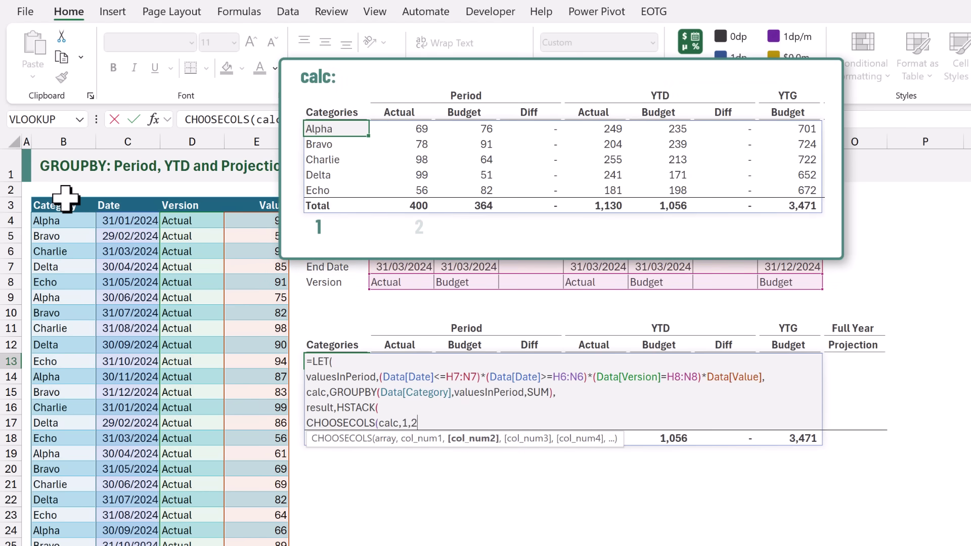
text(,3)
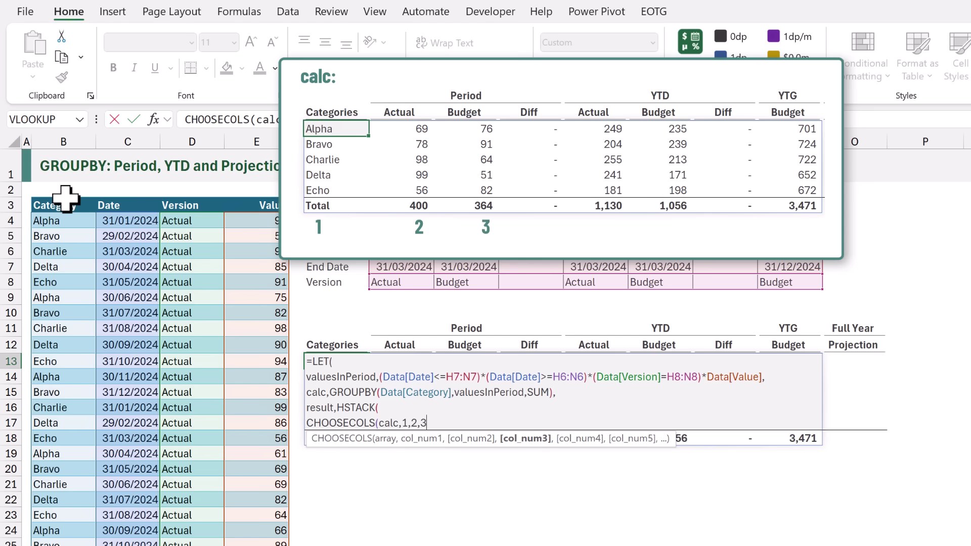
text())
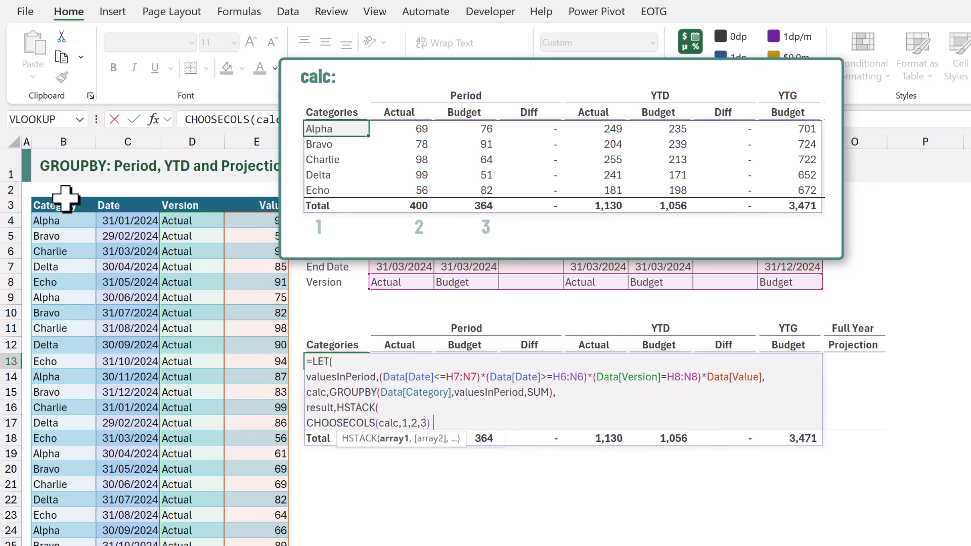
text(,)
Add CHOOSECOLS(calc,2)-CHOOSECOLS(calc,3) as Period Diff, then CHOOSECOLS(calc,5,6), to the HSTACK
key(alt+Return)
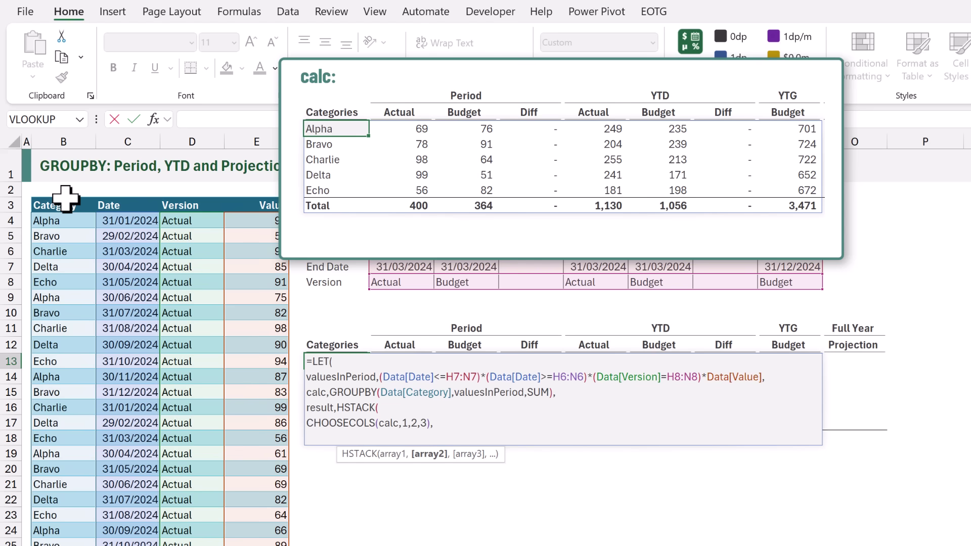
text(CHOOSEC)
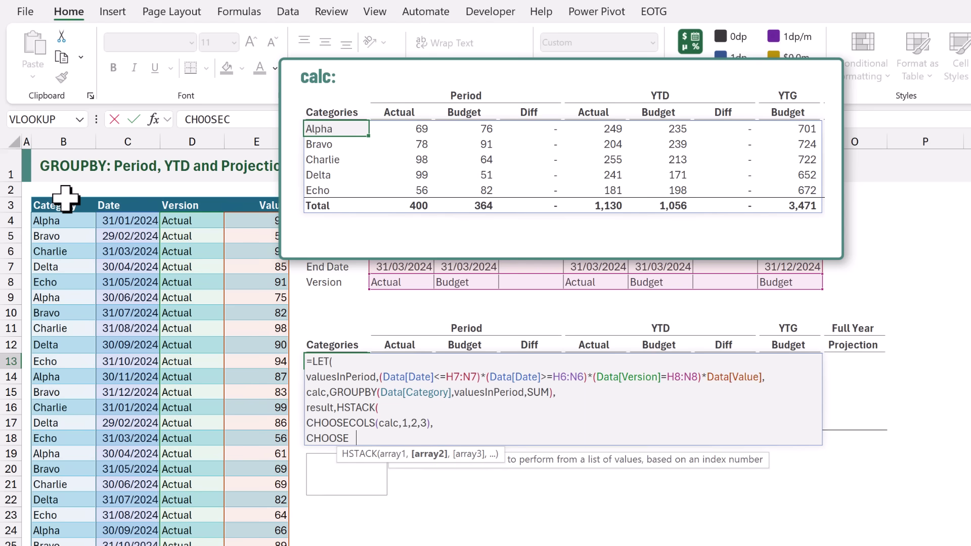
text(OLS()
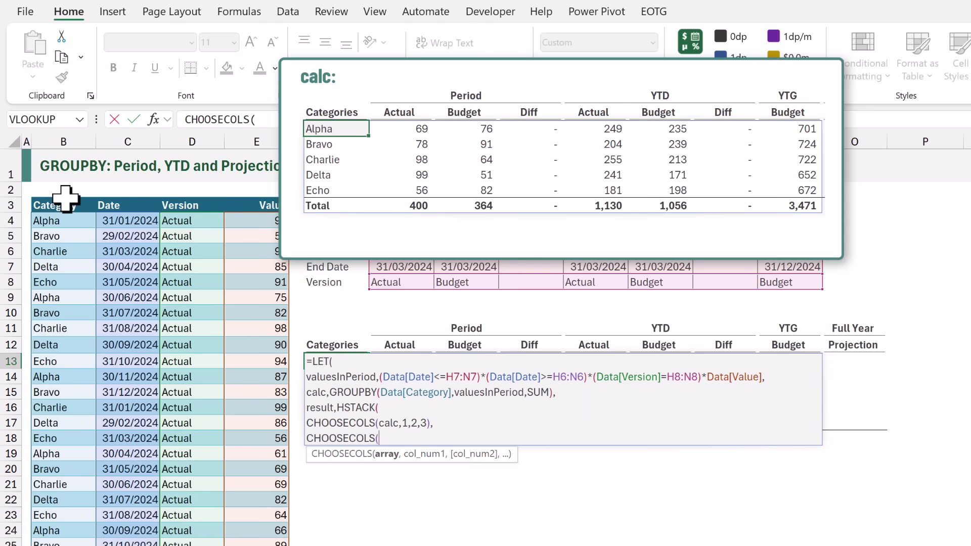
text(calc)
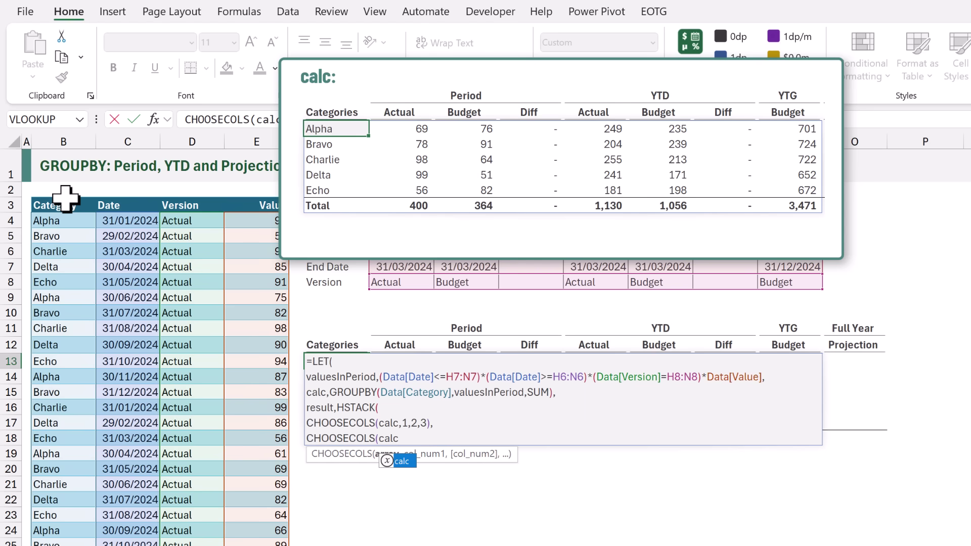
text(,2))
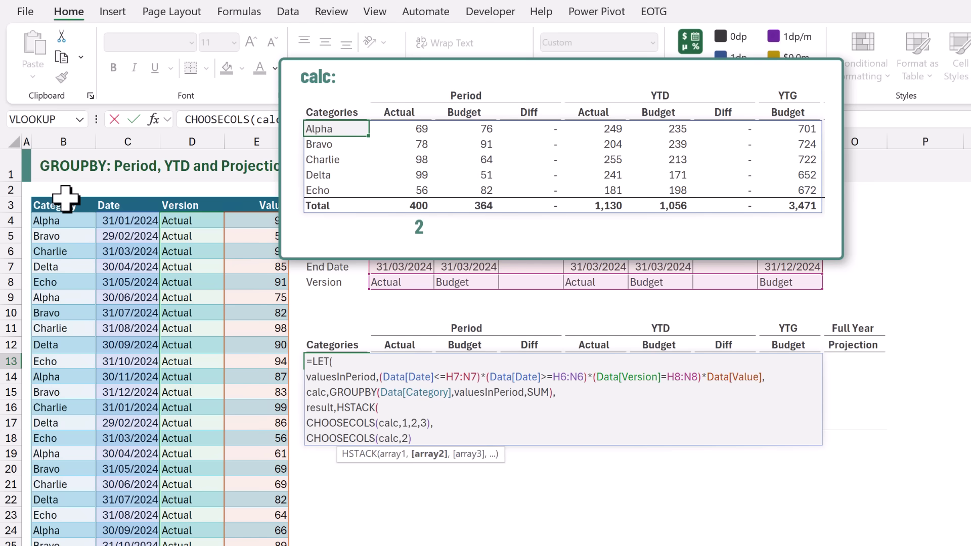
text(-CH)
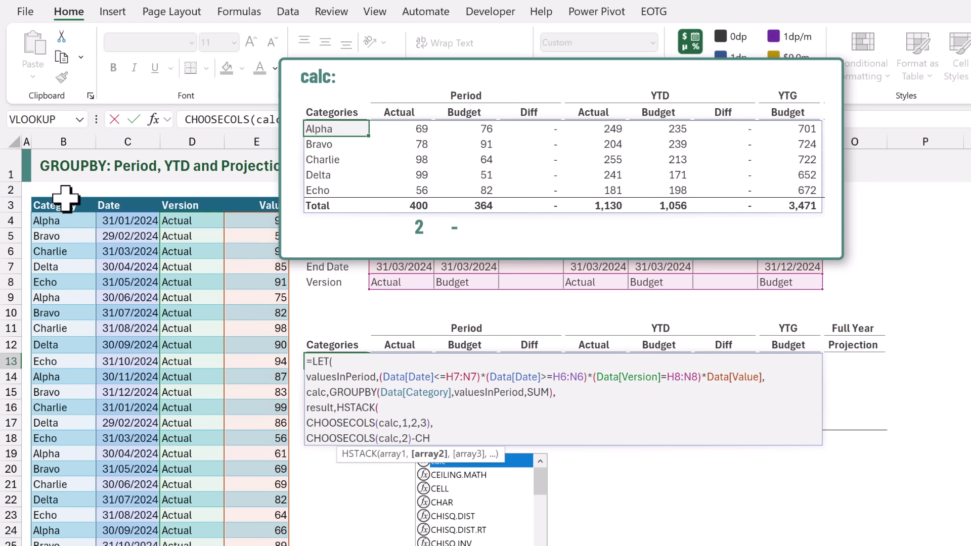
text(OOSECOLS(calc)
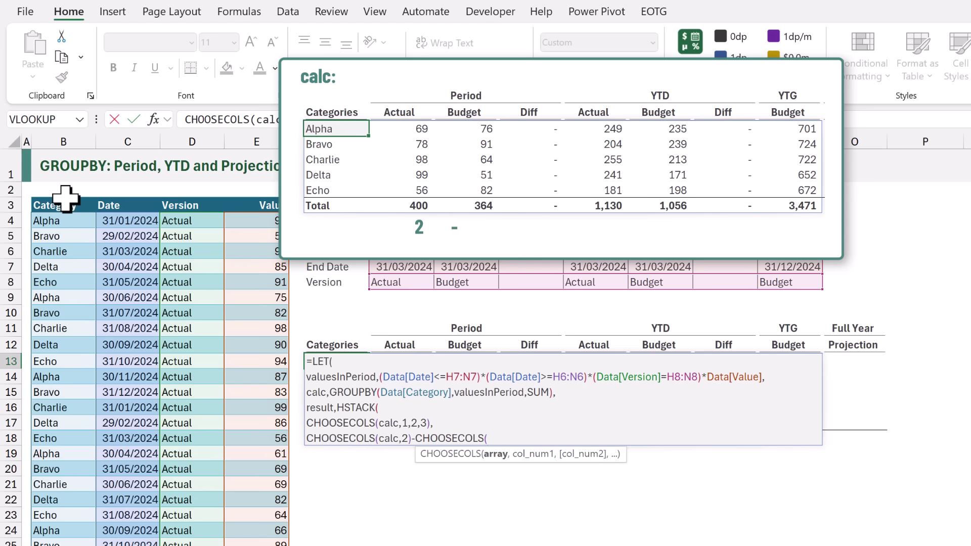
text(,3)
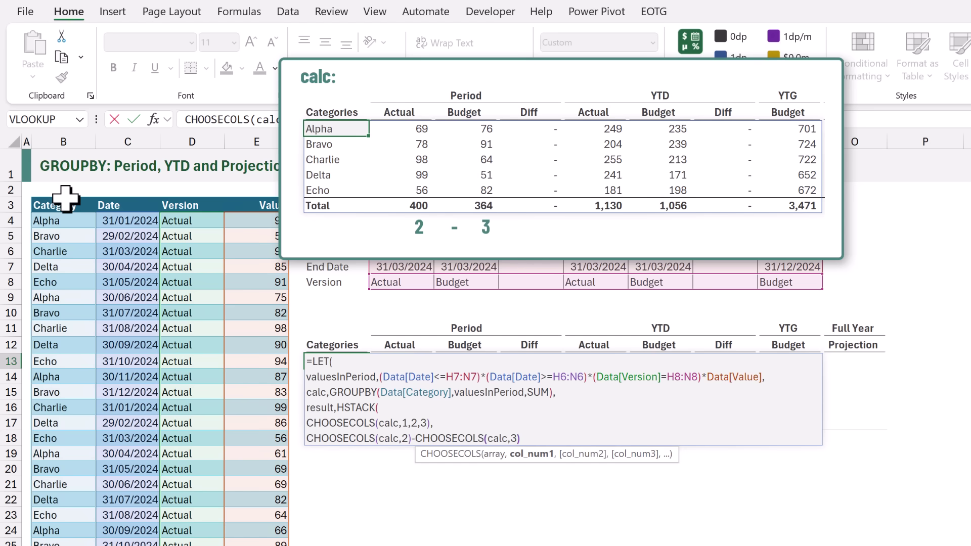
text(),)
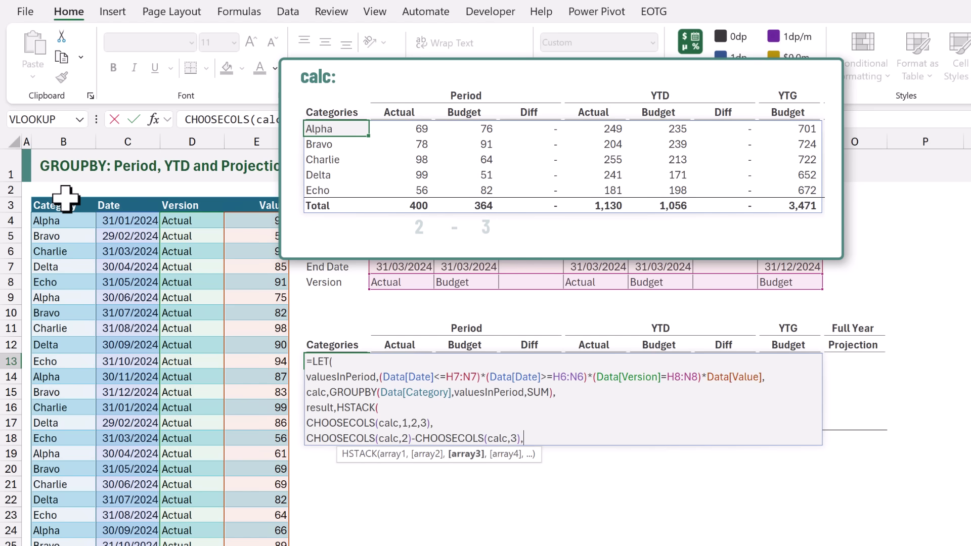
key(alt+Return)
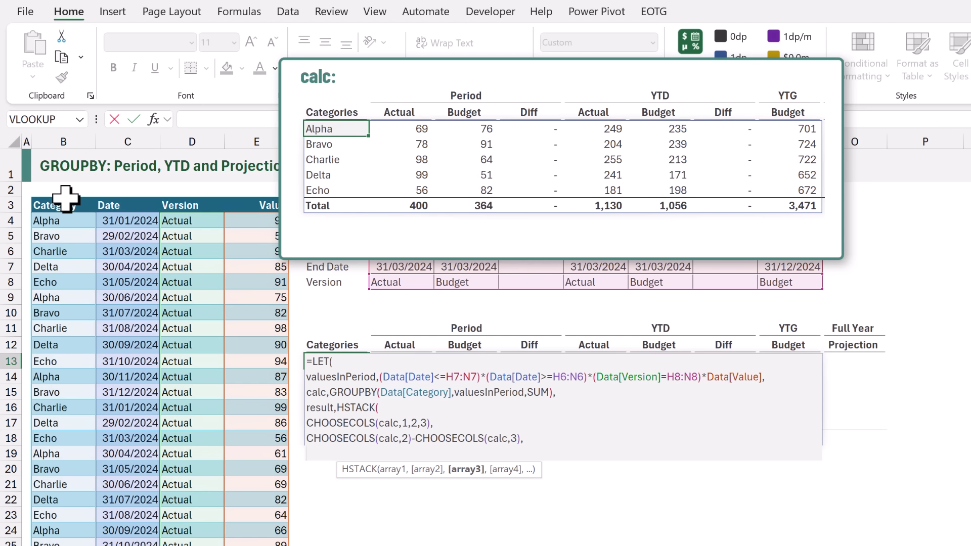
text(C)
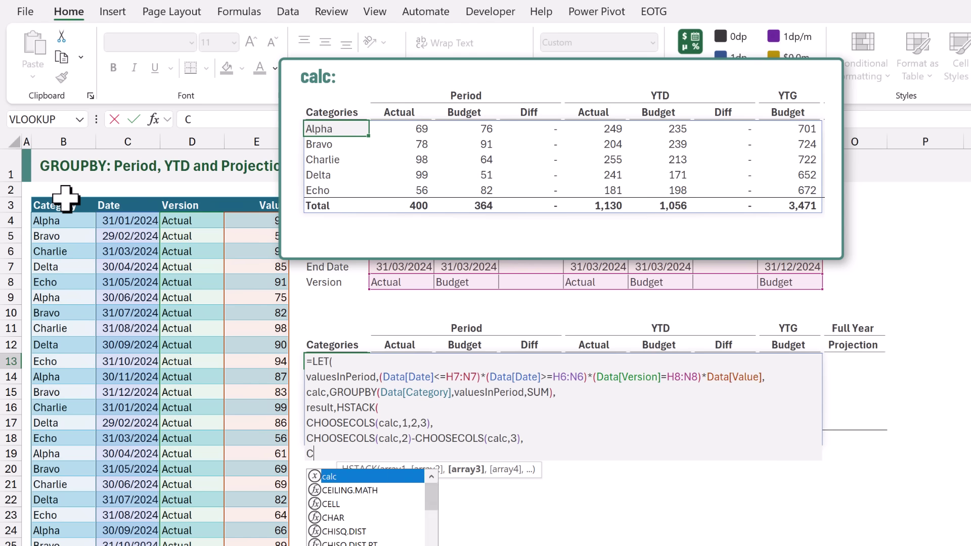
text(HOOSECOLS(calc)
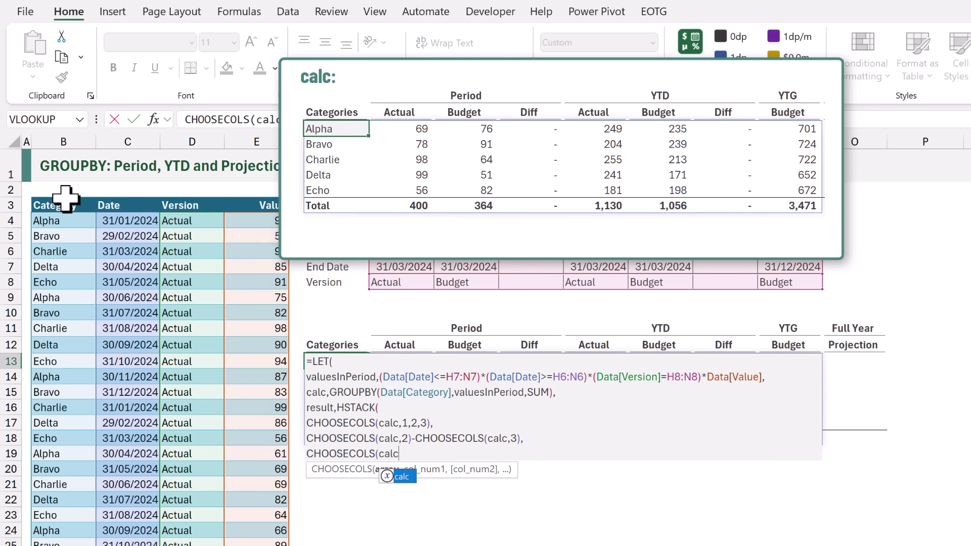
text(,5)
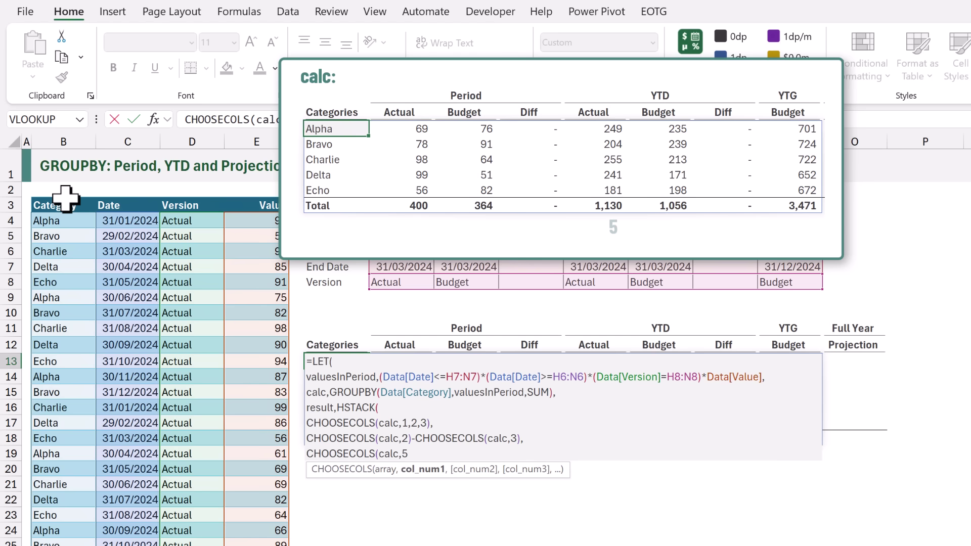
text(,6))
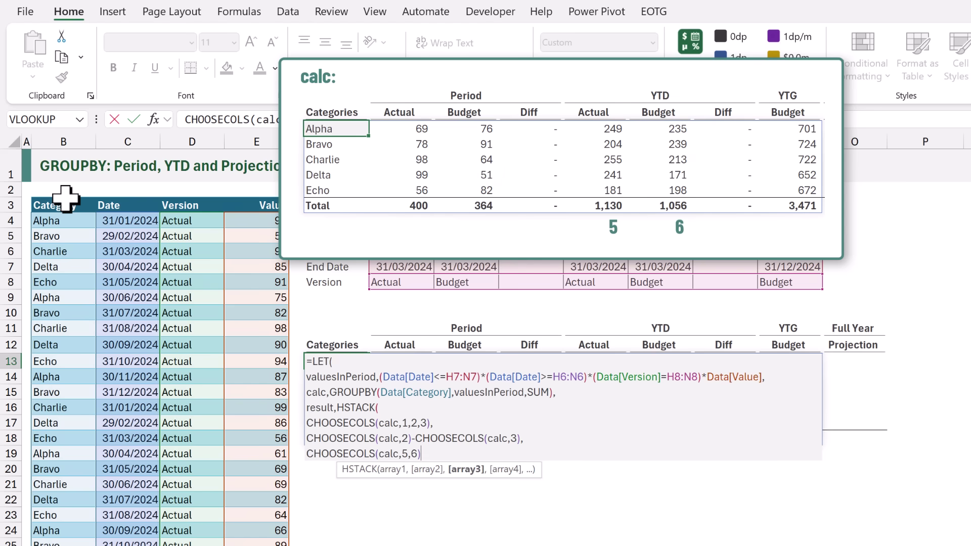
text(,)
Add a YTD Diff column, CHOOSECOLS(calc,5)-CHOOSECOLS(calc,6), on its own line in the HSTACK
key(alt+Return)
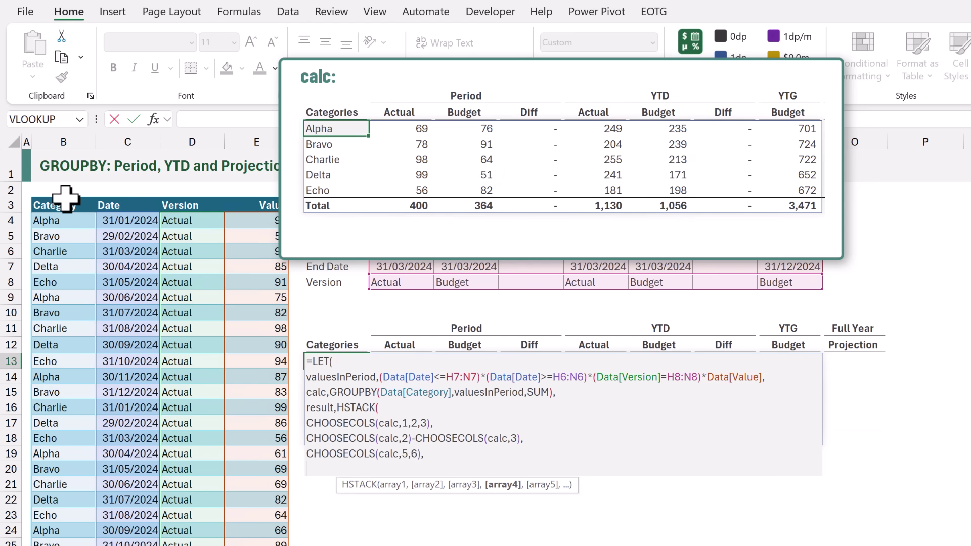
text(CHOO)
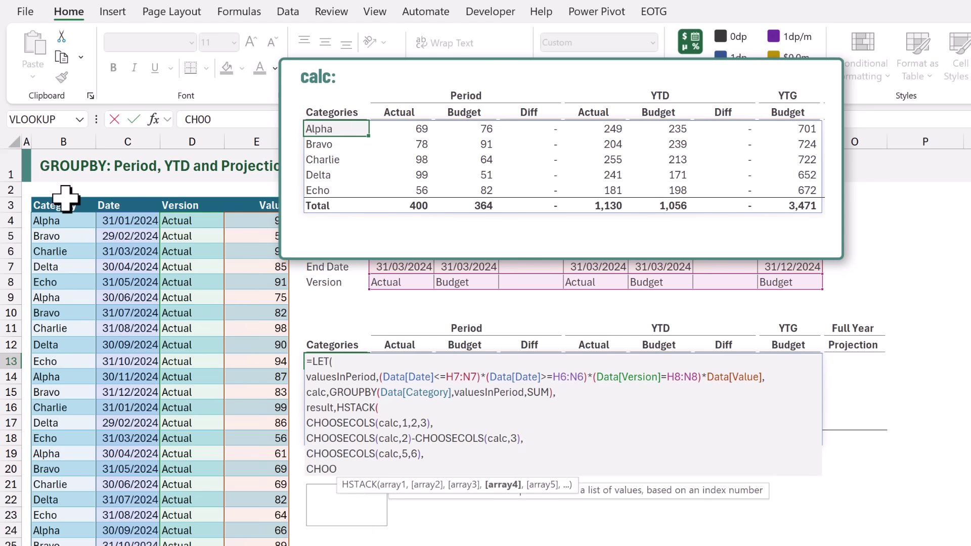
text(SECOLS(c)
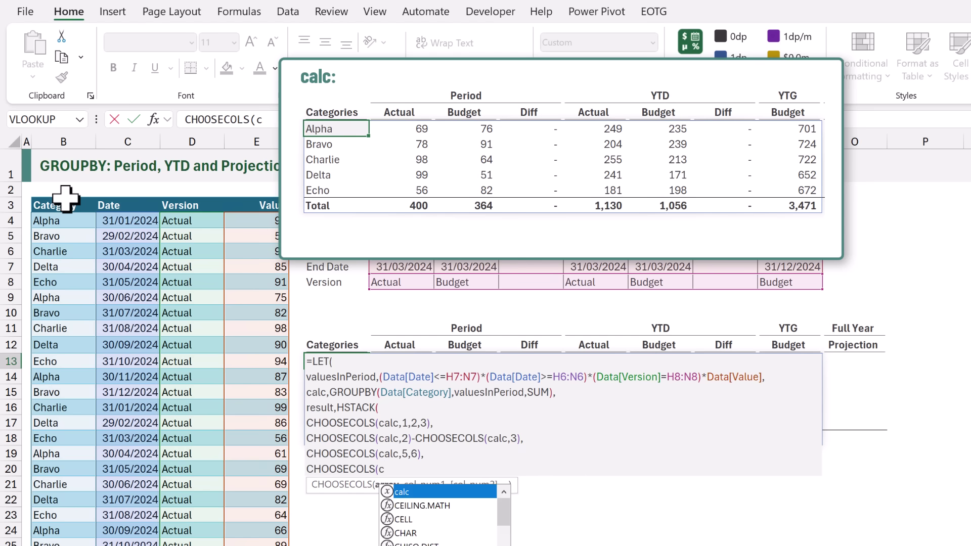
text(alc,)
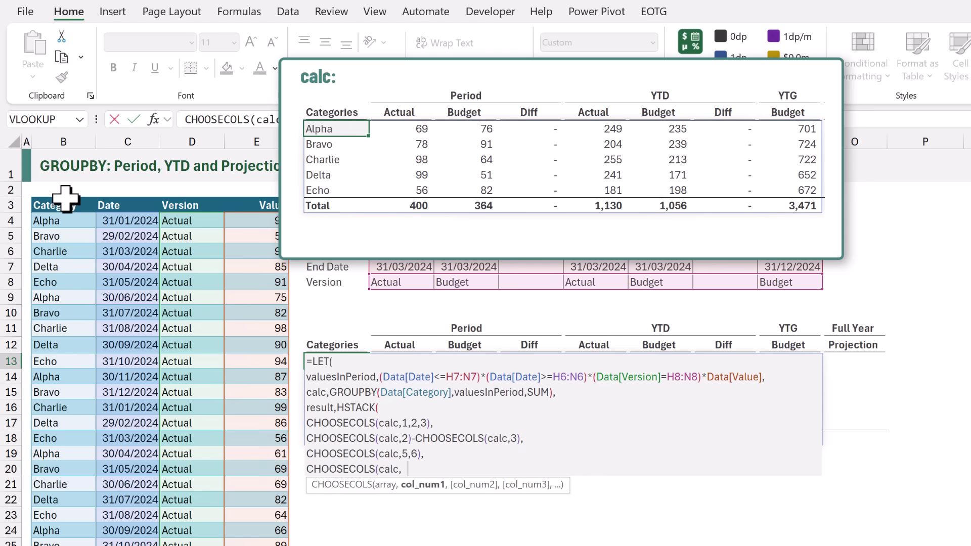
text(5))
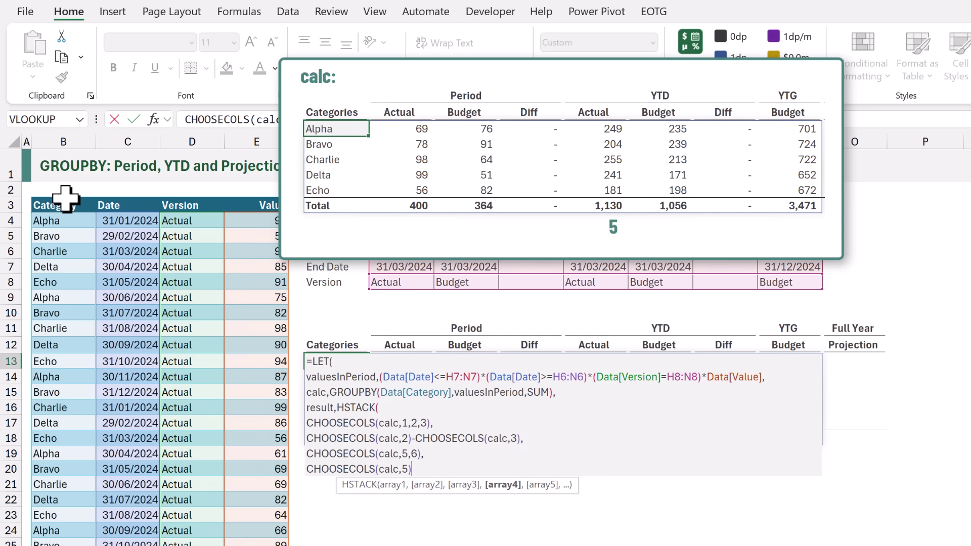
text(-CHO)
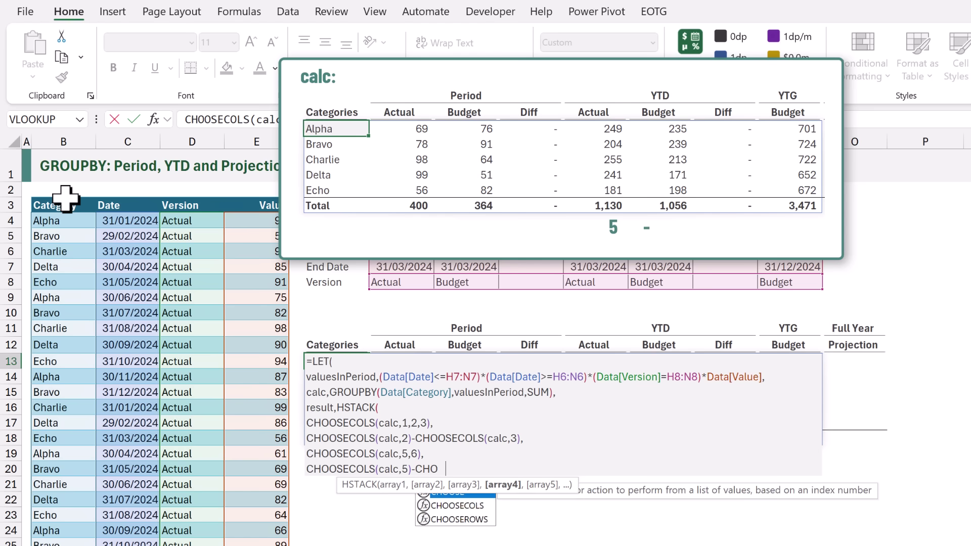
text(OSECOLS(calc)
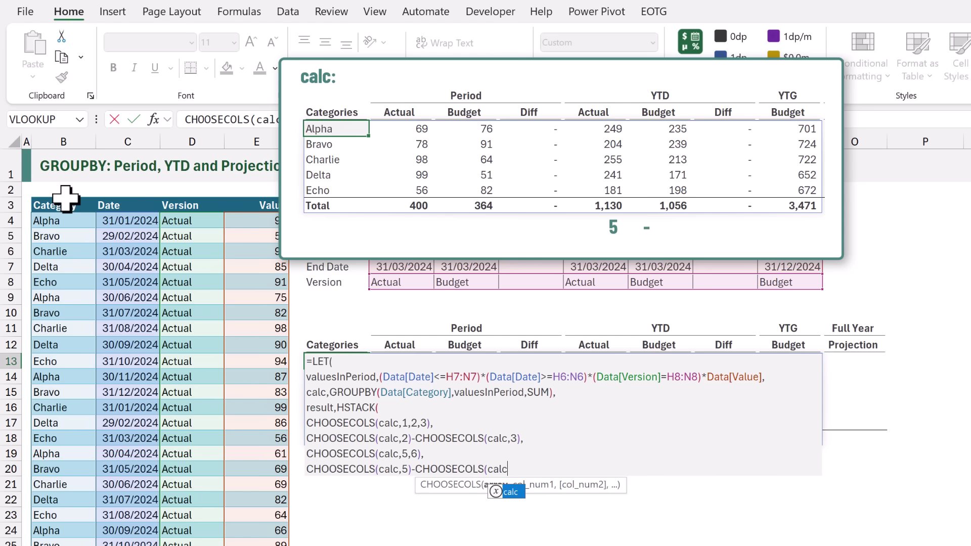
text(,6),)
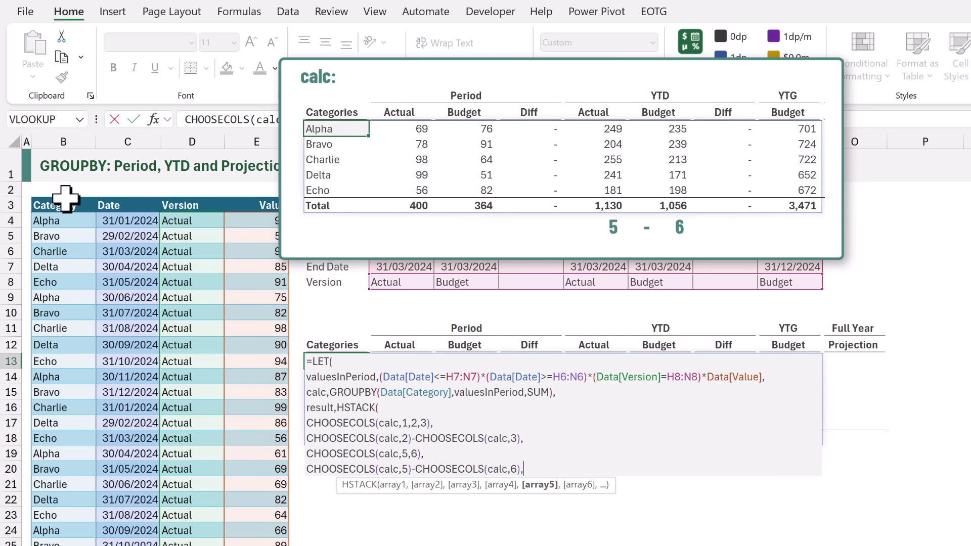
key(alt+Return)
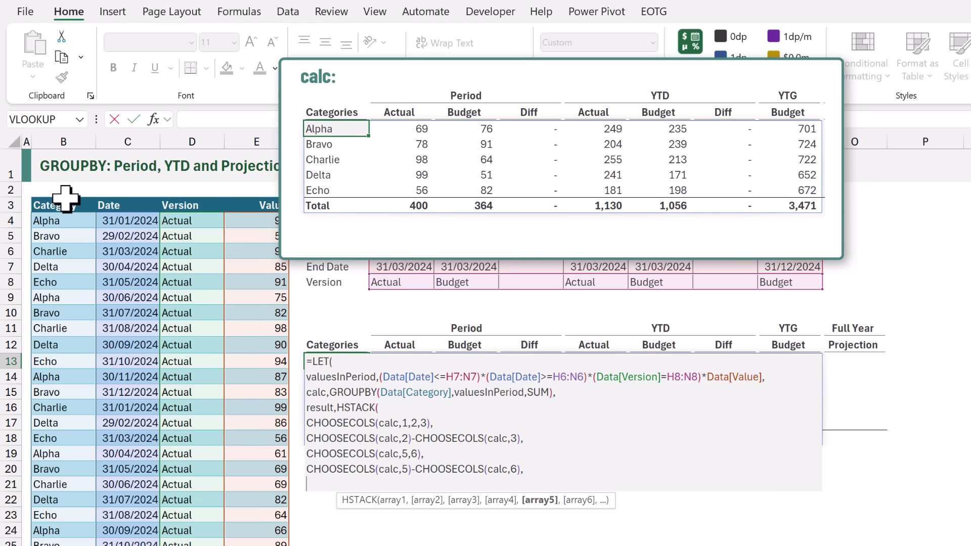
Append CHOOSECOLS(calc,8) as YTG budget and CHOOSECOLS(calc,5)+CHOOSECOLS(calc,8) as full-year projection
text(CHOOSEC)
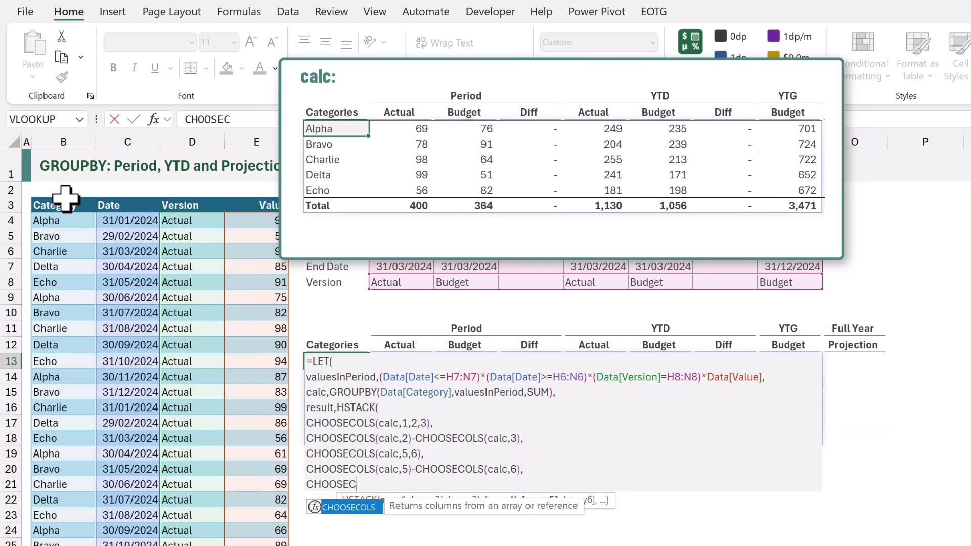
text(OLS(calc)
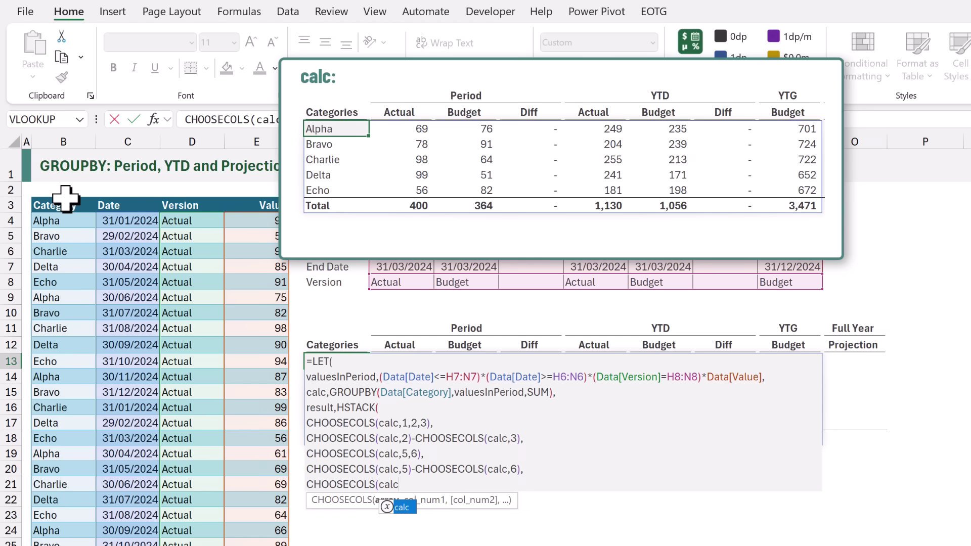
text(,8))
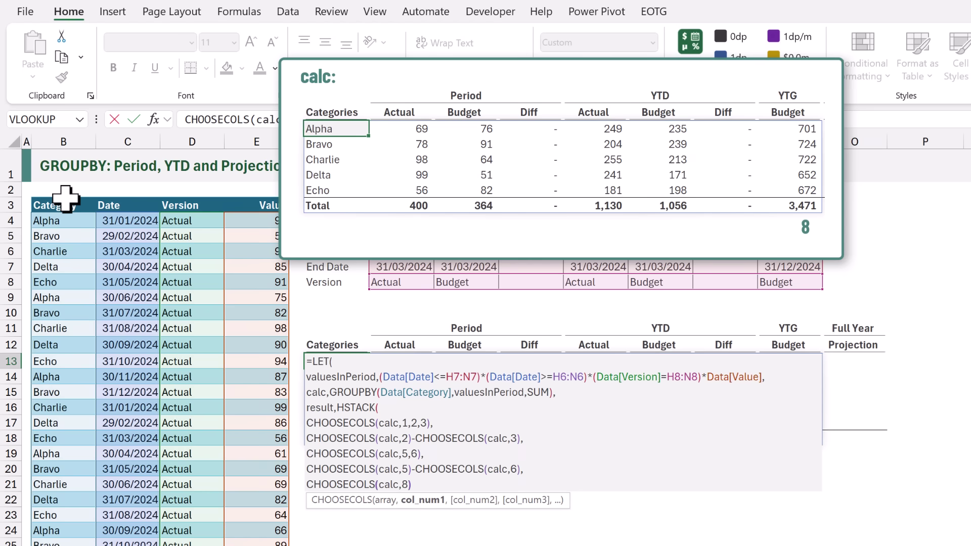
text(,)
key(alt+Return)
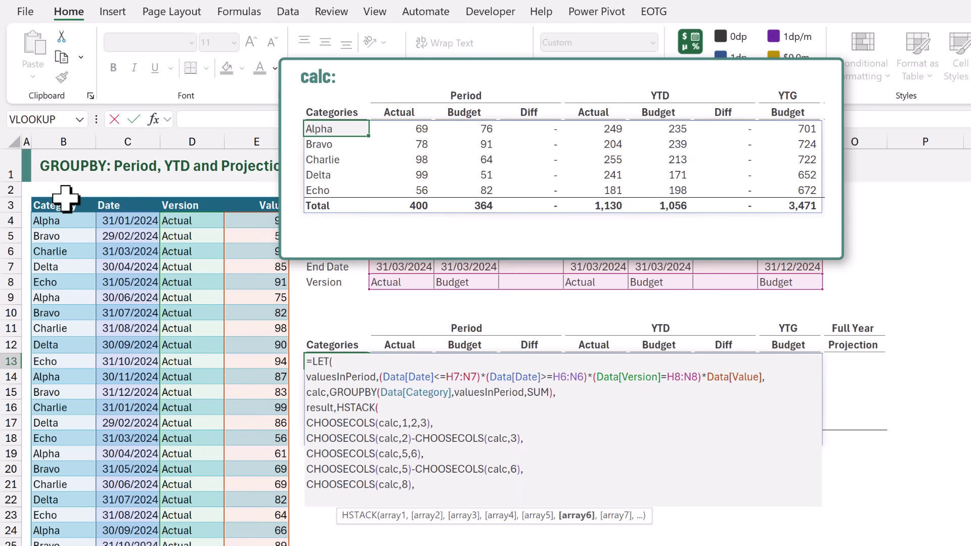
text(CH)
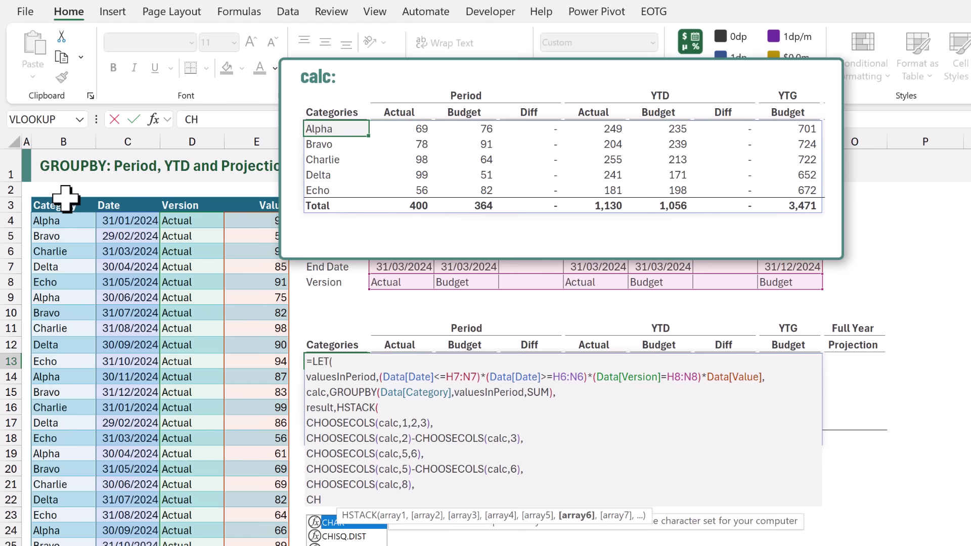
text(OOSECOLS()
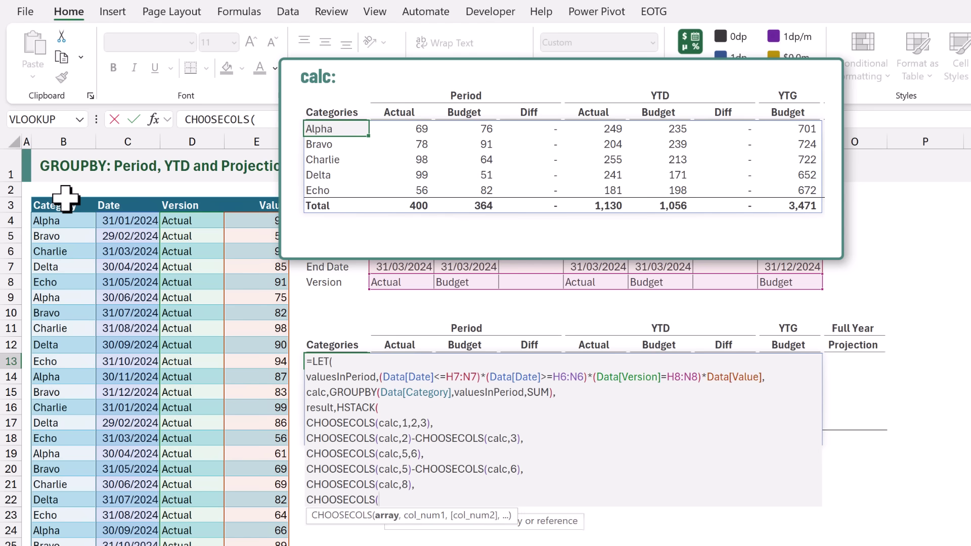
text(calc)
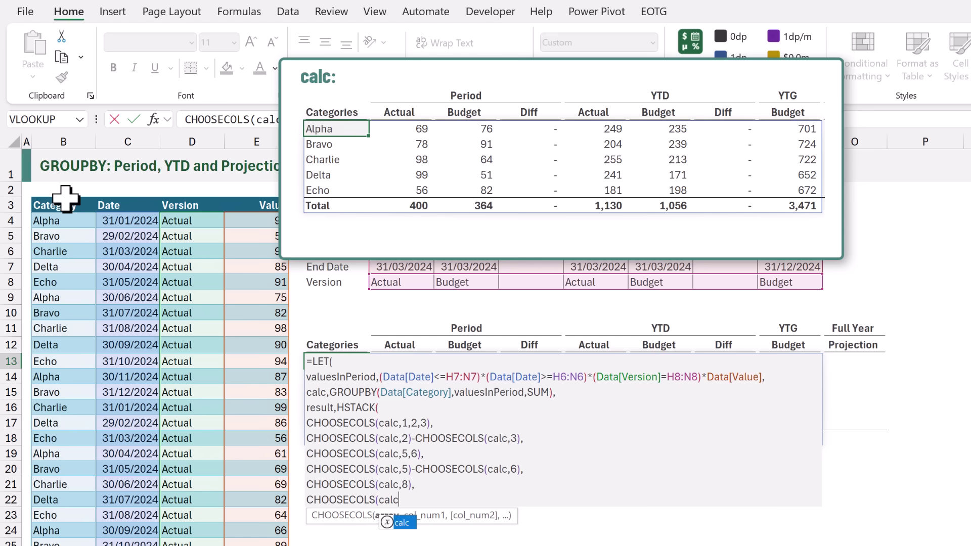
text(,5))
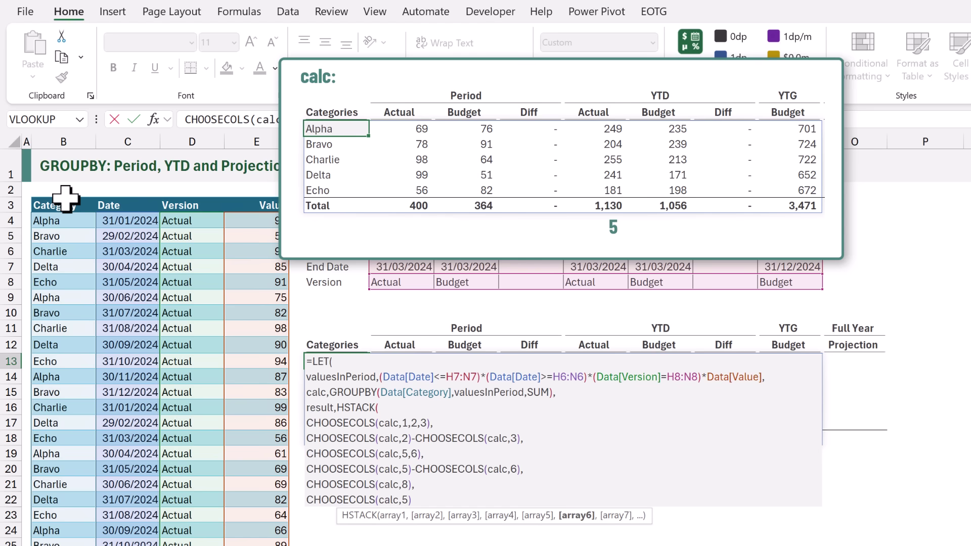
text(+CHOOSE)
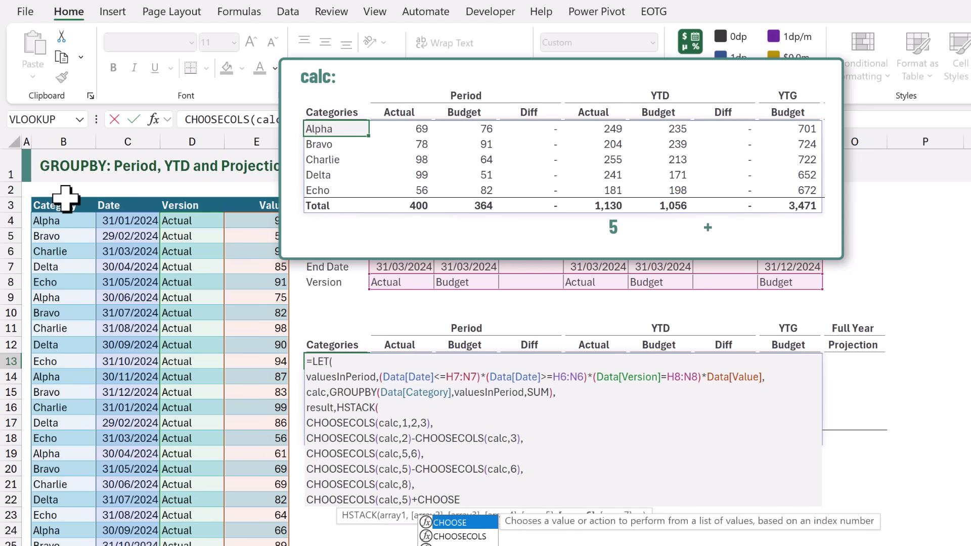
text(COLS(calc)
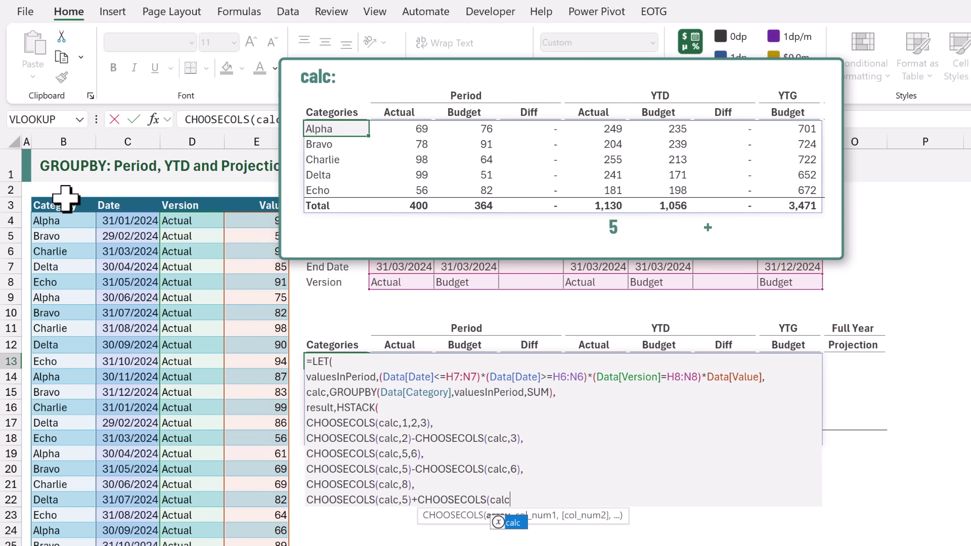
text(,8)
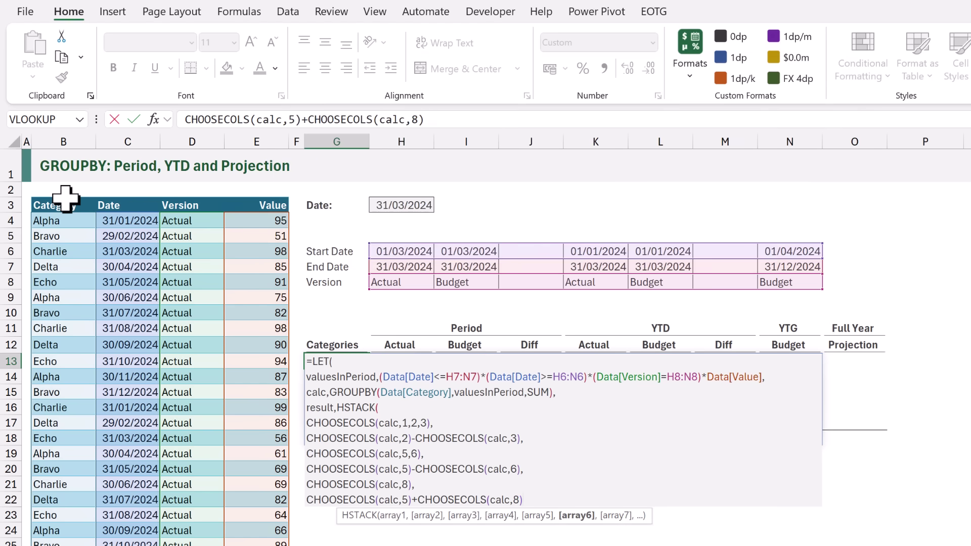
End the LET with a final 'result' line and commit the formula in G13
text(,)
key(alt+Return)
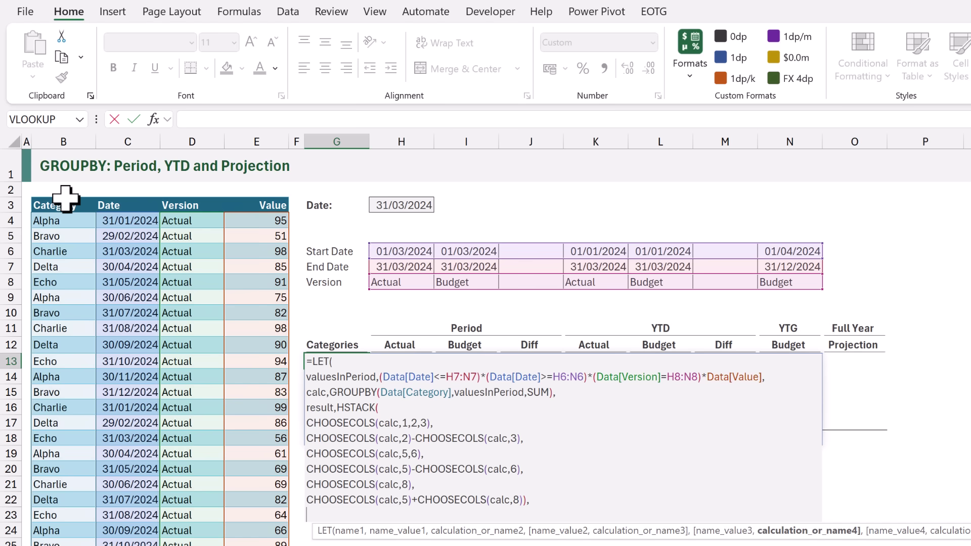
text(re)
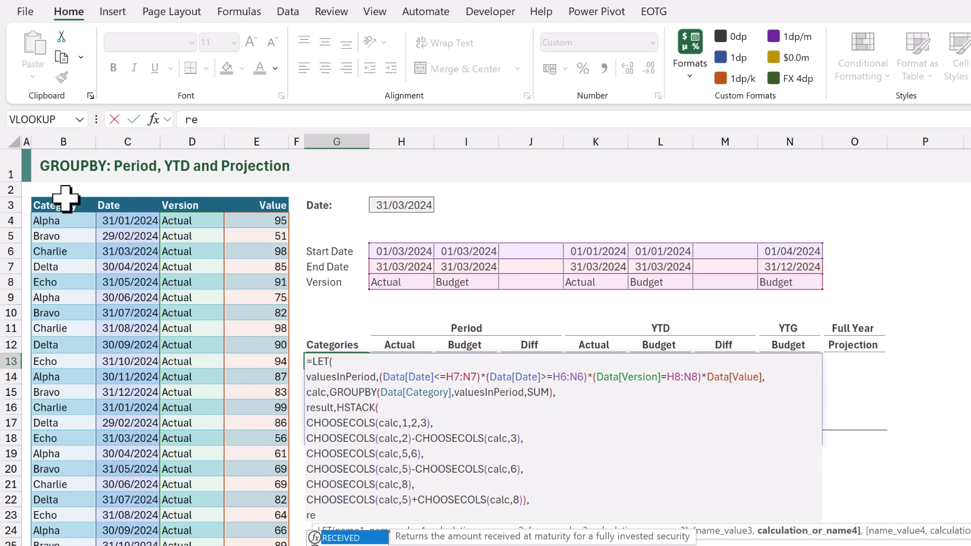
text(sult))
key(ctrl+Return)
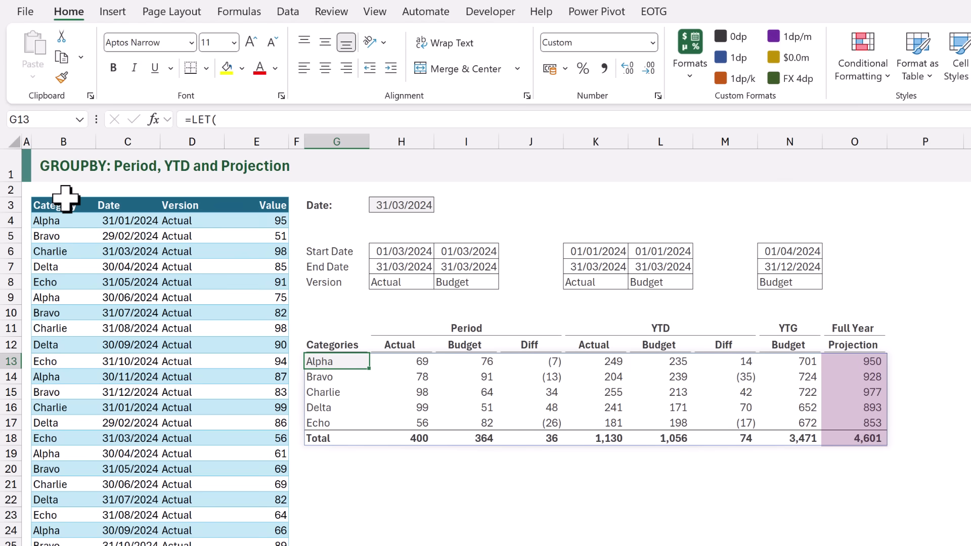
Enter 30/04/2024 as the report date in H3 so figures recalculate for April
click(381, 204)
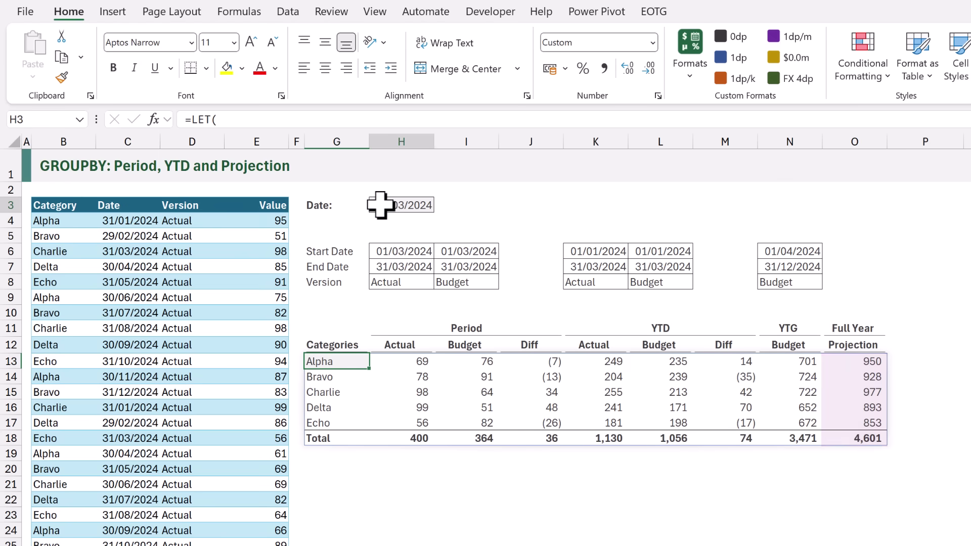
text(30)
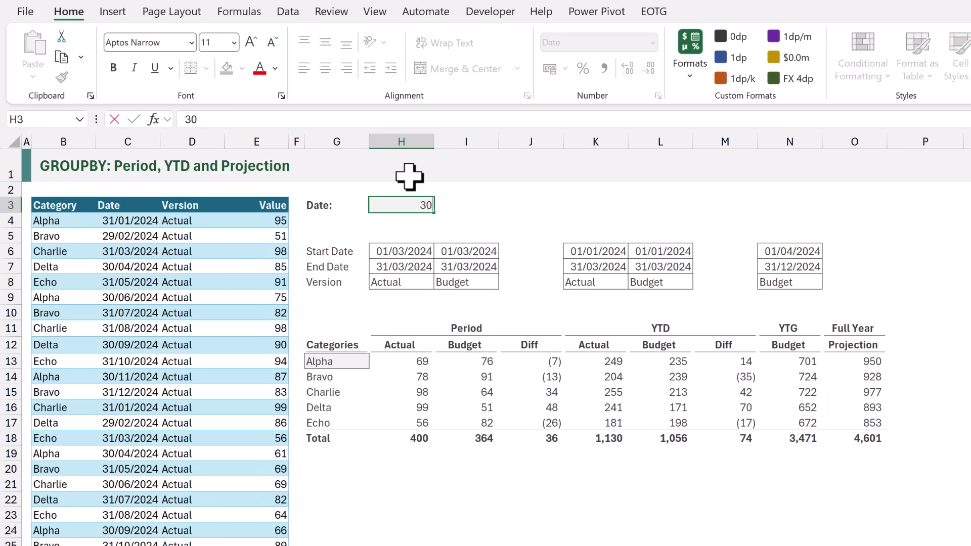
text(/04/2024)
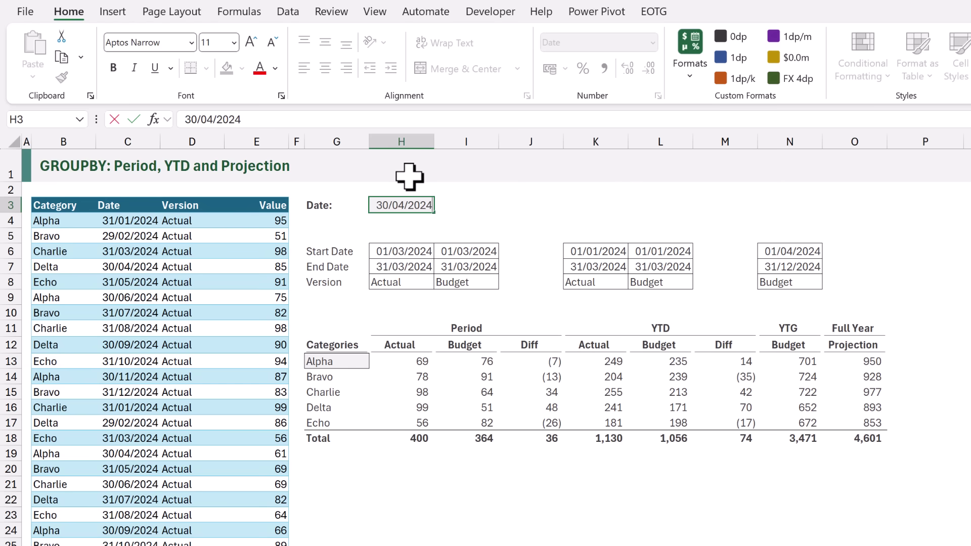
key(ctrl+Return)
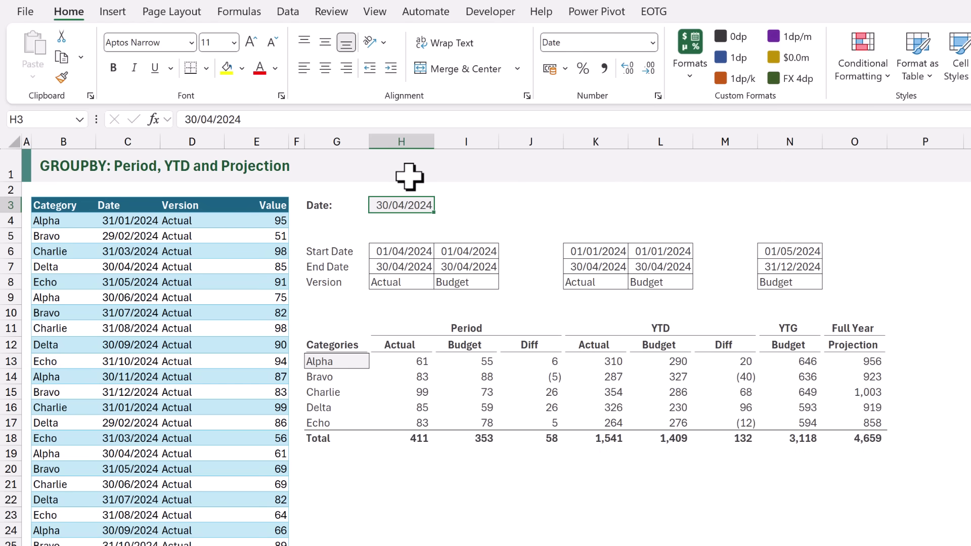